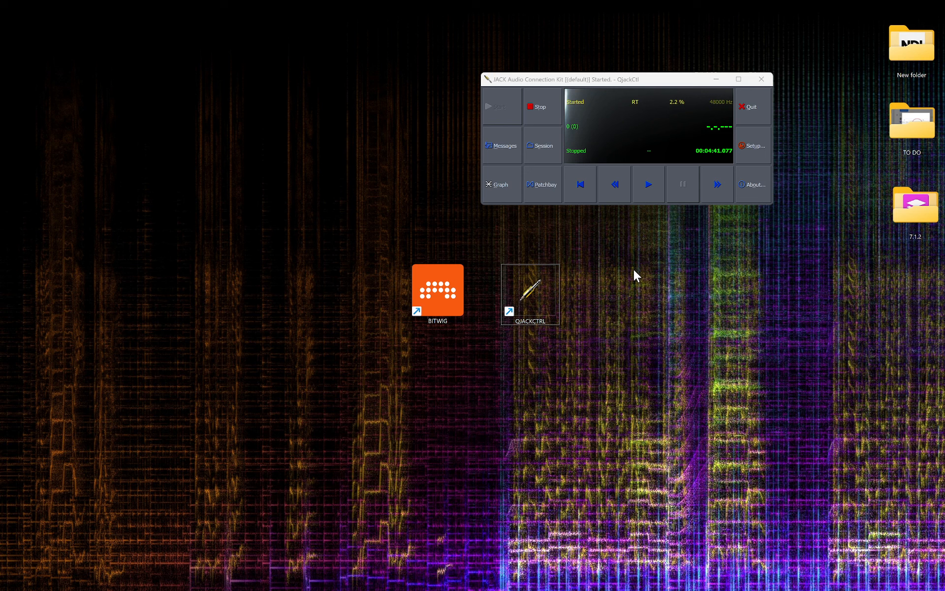
Open the QjackCtl connection graph and move and enlarge its window.
{"action": "left_click", "coordinate": [508, 181]}
{"action": "left_click_drag", "start_coordinate": [665, 189], "coordinate": [267, 70]}
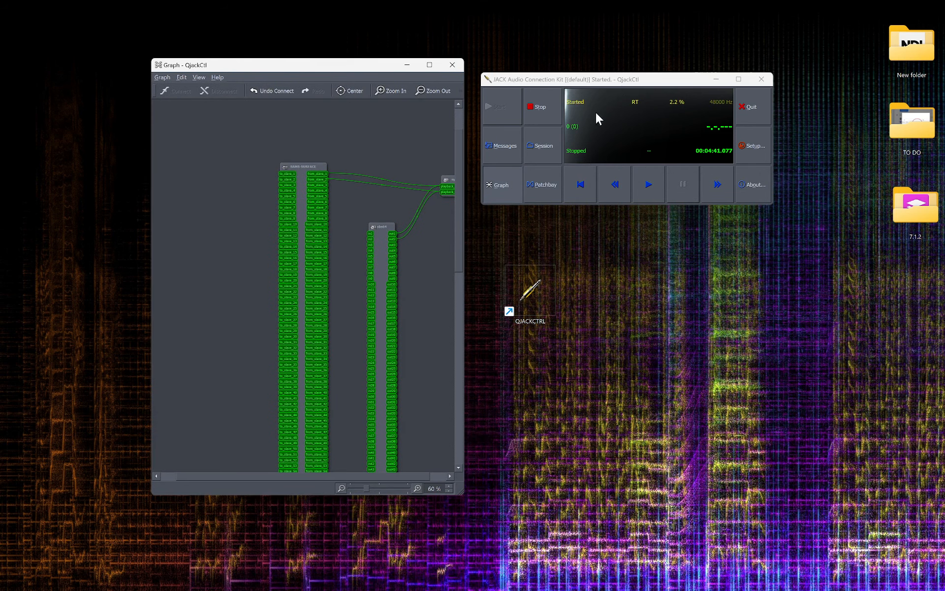
{"action": "left_click_drag", "start_coordinate": [463, 492], "coordinate": [547, 589]}
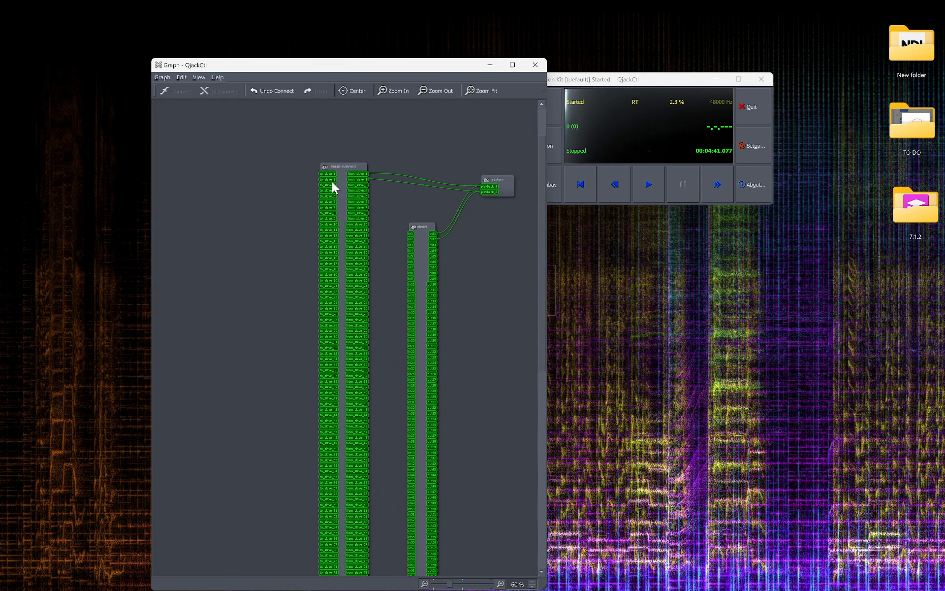
Examine the SAMS-SURFACE and obs64 clients and their connections in the graph at different zoom levels.
{"action": "scroll", "coordinate": [332, 182], "scroll_direction": "up", "scroll_amount": 3}
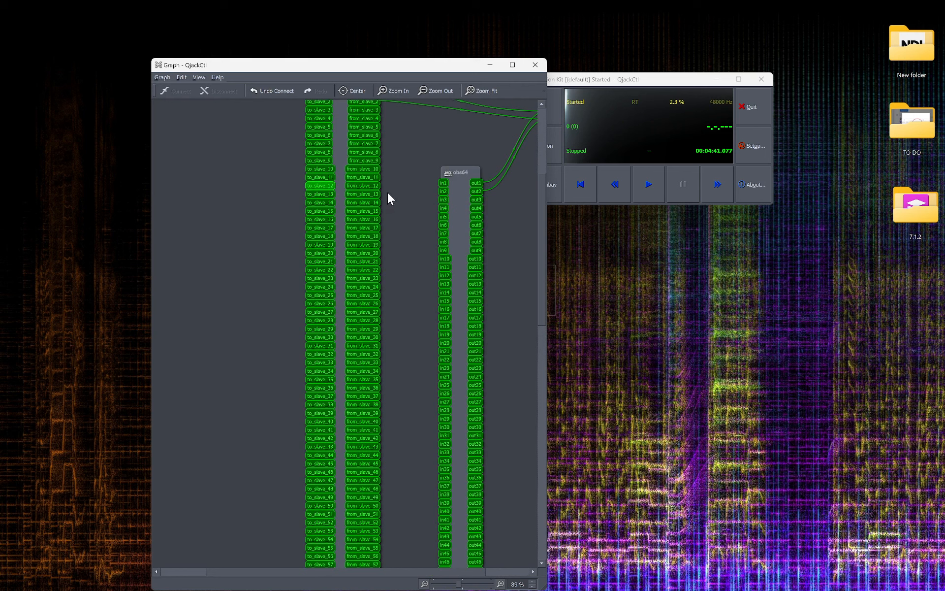
{"action": "scroll", "coordinate": [387, 192], "scroll_direction": "down", "scroll_amount": 2}
{"action": "left_click_drag", "start_coordinate": [341, 140], "coordinate": [334, 162]}
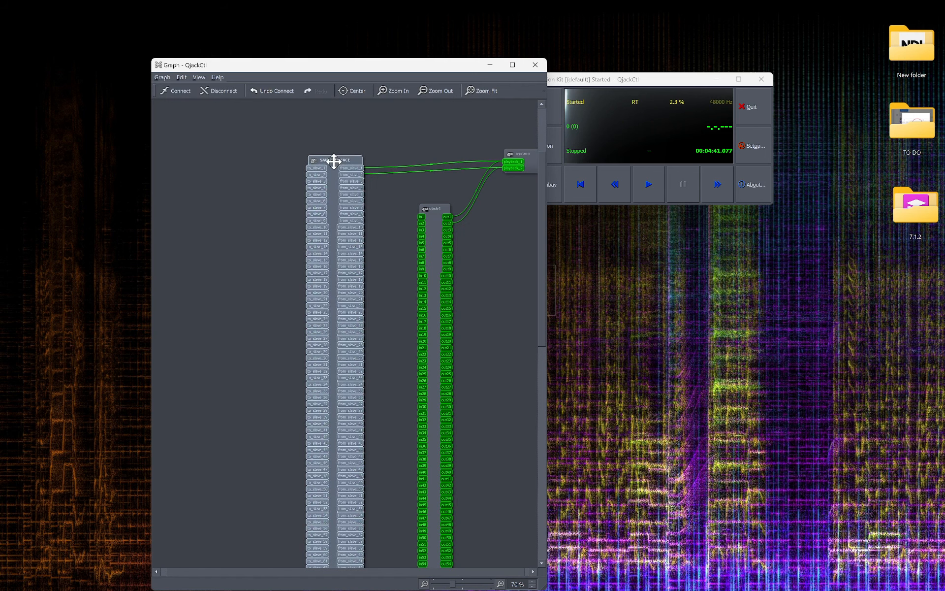
{"action": "scroll", "coordinate": [347, 169], "scroll_direction": "up", "scroll_amount": 3}
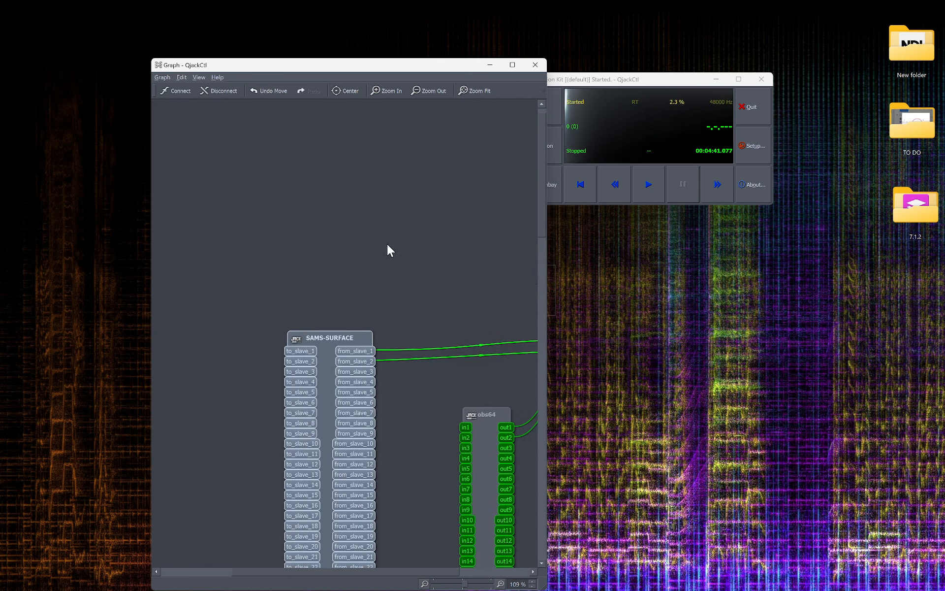
{"action": "scroll", "coordinate": [387, 246], "scroll_direction": "down", "scroll_amount": 3}
{"action": "left_click_drag", "start_coordinate": [484, 277], "coordinate": [443, 253]}
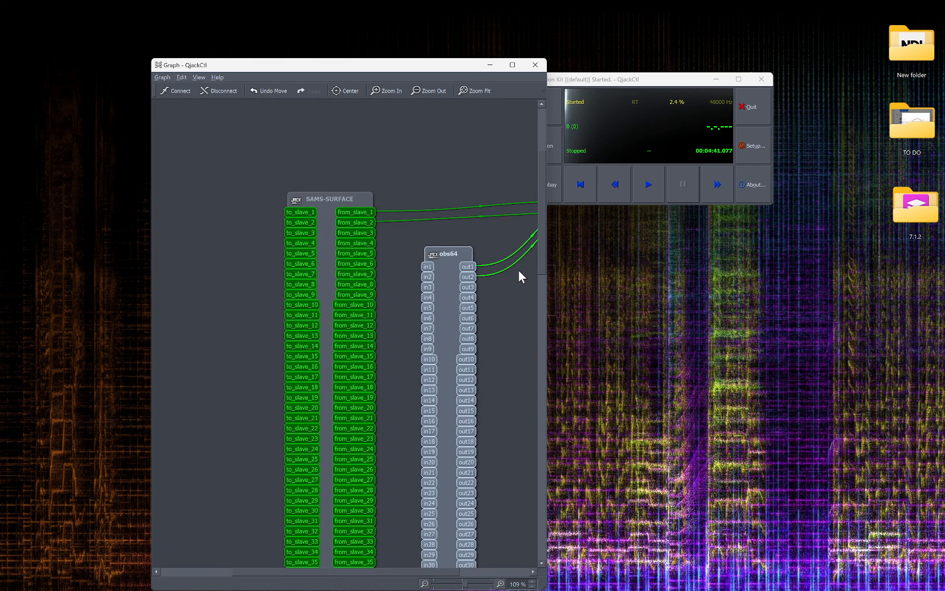
{"action": "scroll", "coordinate": [453, 242], "scroll_direction": "down", "scroll_amount": 5}
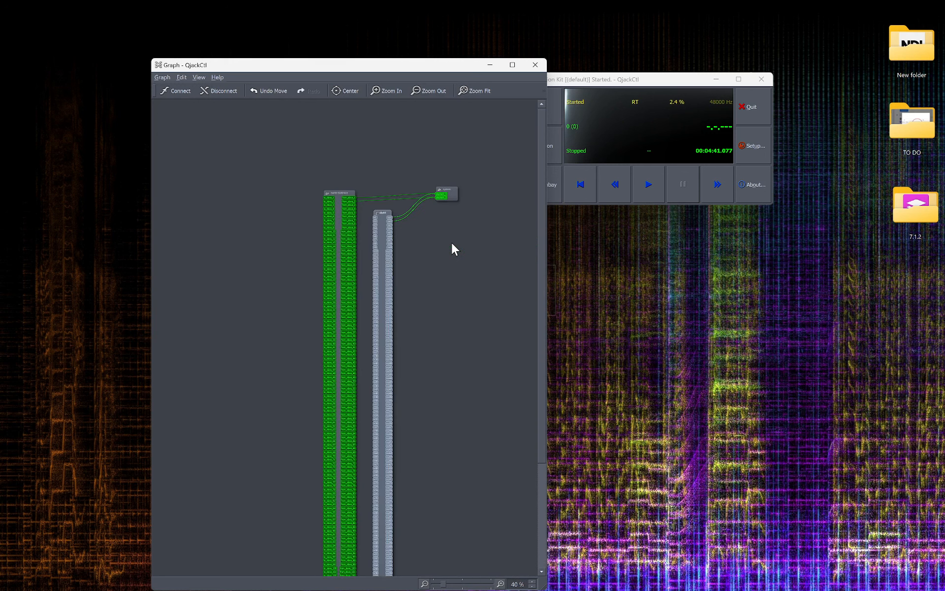
Move the main QjackCtl window aside and close the graph window.
{"action": "left_click_drag", "start_coordinate": [634, 78], "coordinate": [705, 61]}
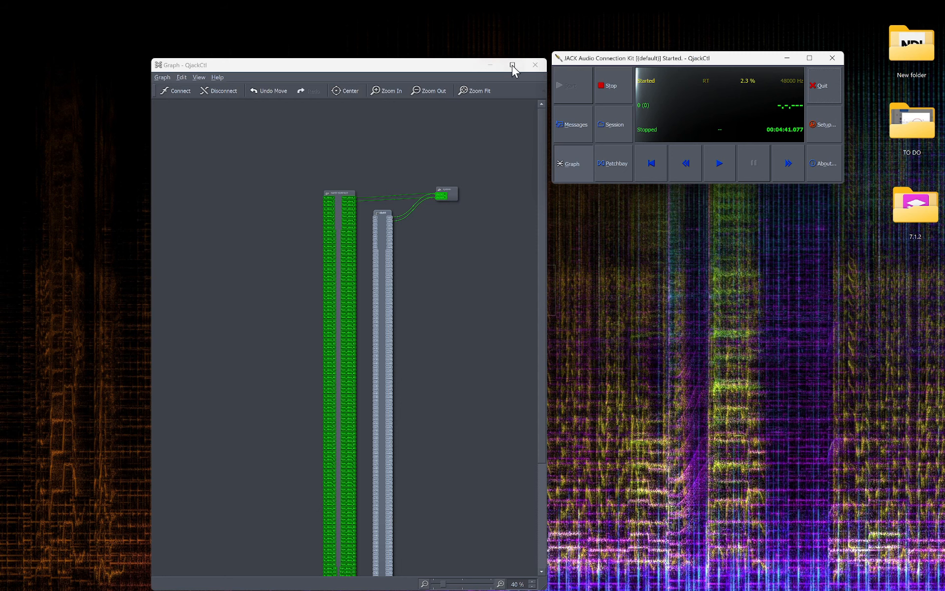
{"action": "left_click", "coordinate": [533, 65]}
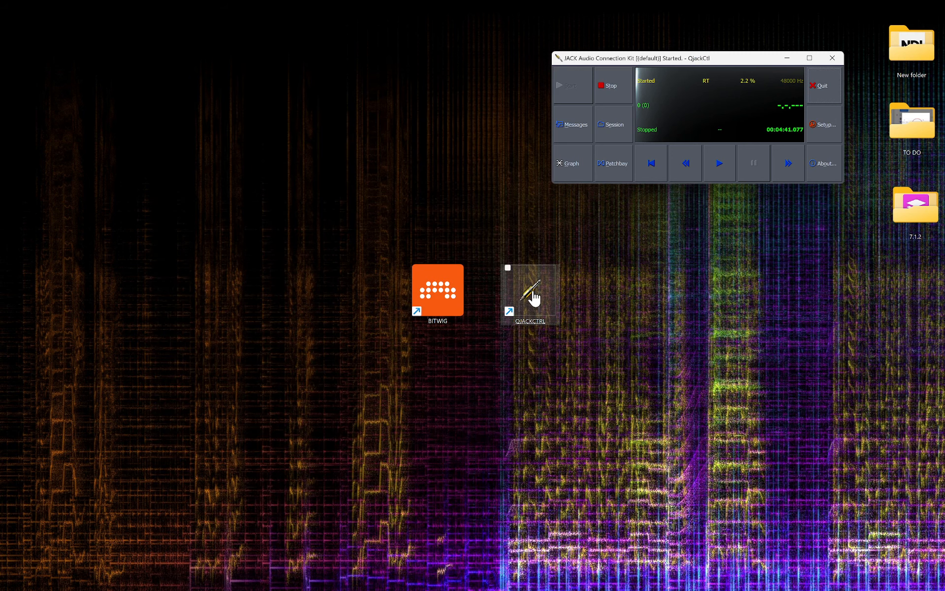
{"action": "right_click", "coordinate": [533, 292]}
{"action": "right_click", "coordinate": [532, 291]}
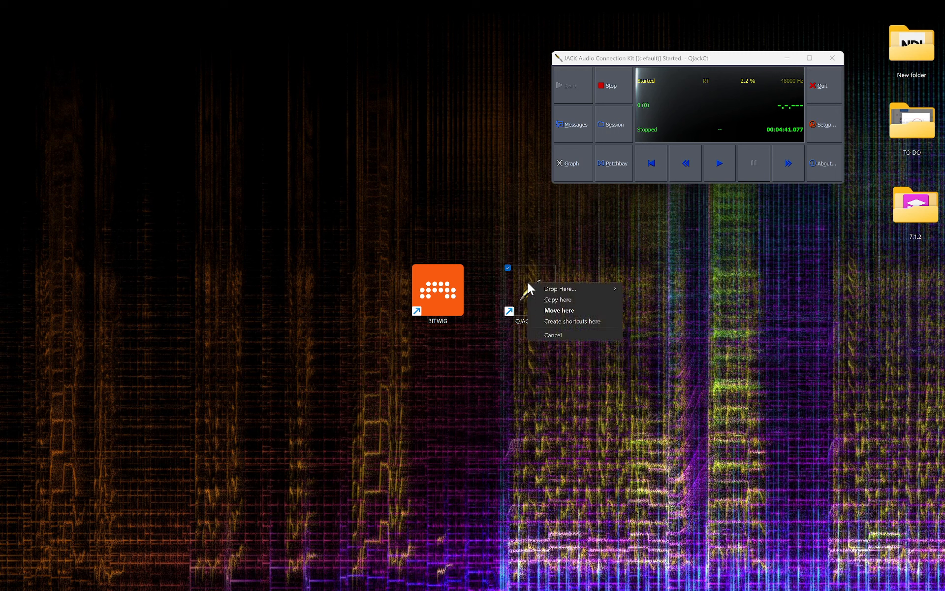
{"action": "right_click", "coordinate": [528, 279]}
{"action": "left_click", "coordinate": [558, 299]}
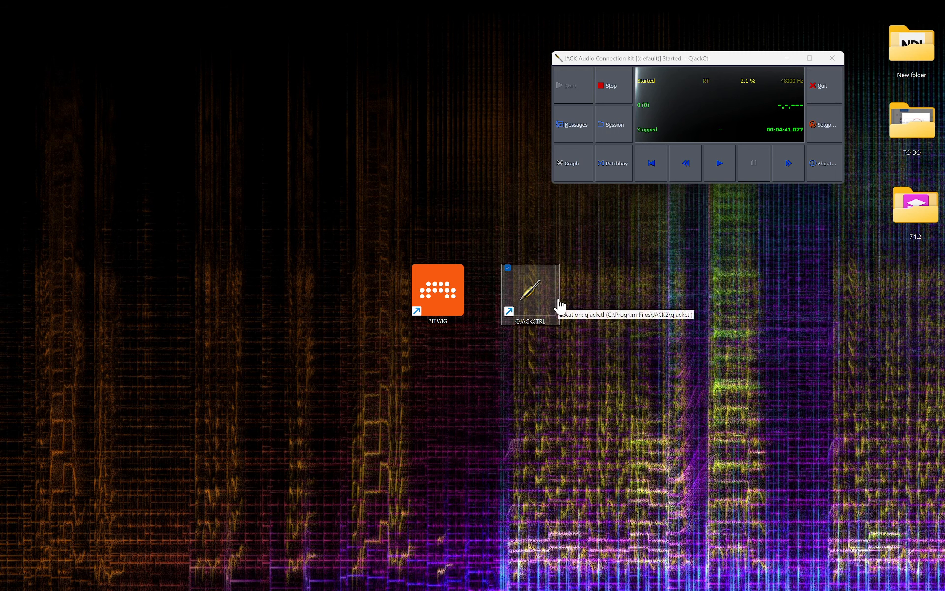
Bring up the File Explorer window on the JACK2 tools folder and scroll through its programs.
{"action": "mouse_move", "coordinate": [559, 586]}
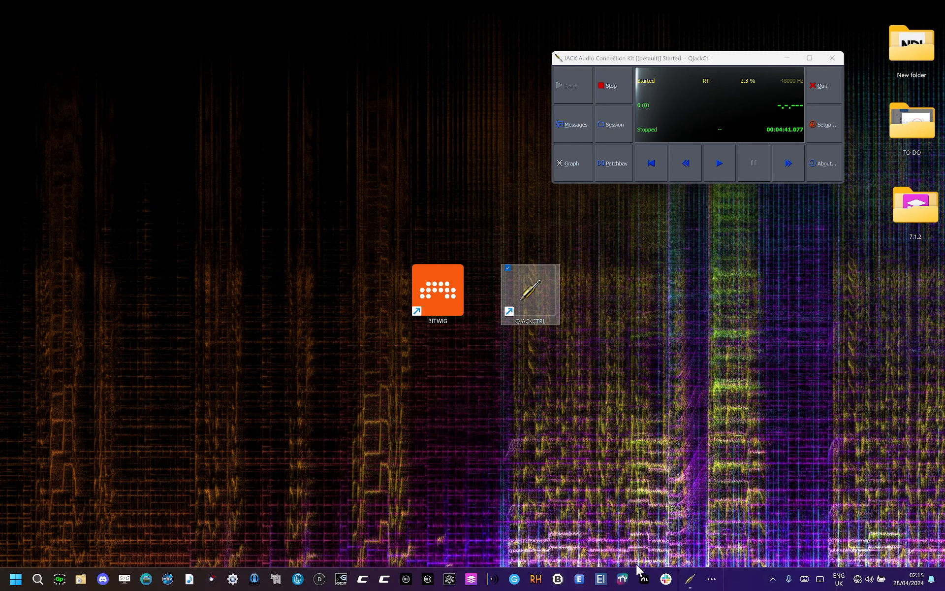
{"action": "left_click", "coordinate": [711, 584]}
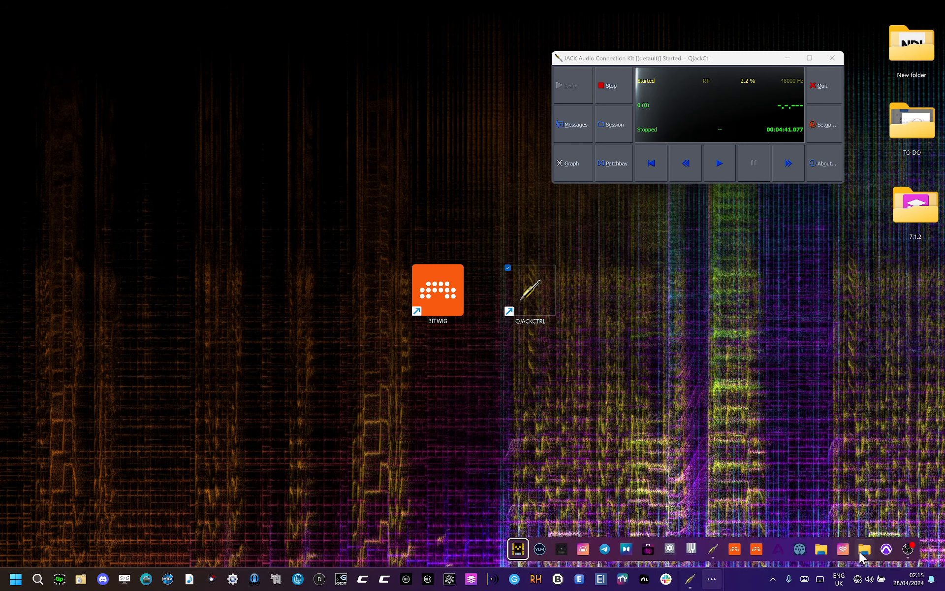
{"action": "left_click", "coordinate": [865, 552]}
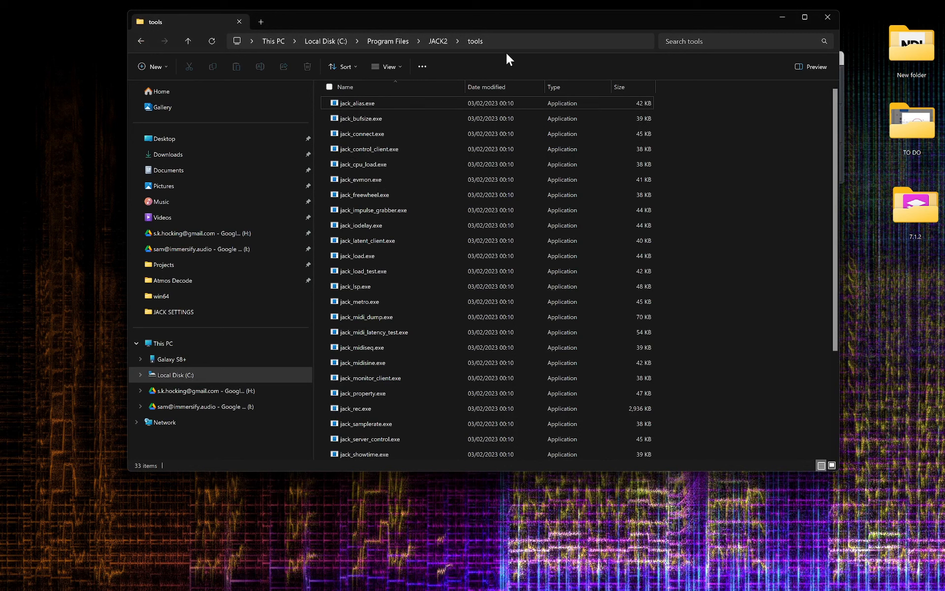
{"action": "scroll", "coordinate": [379, 340], "scroll_direction": "down", "scroll_amount": 3}
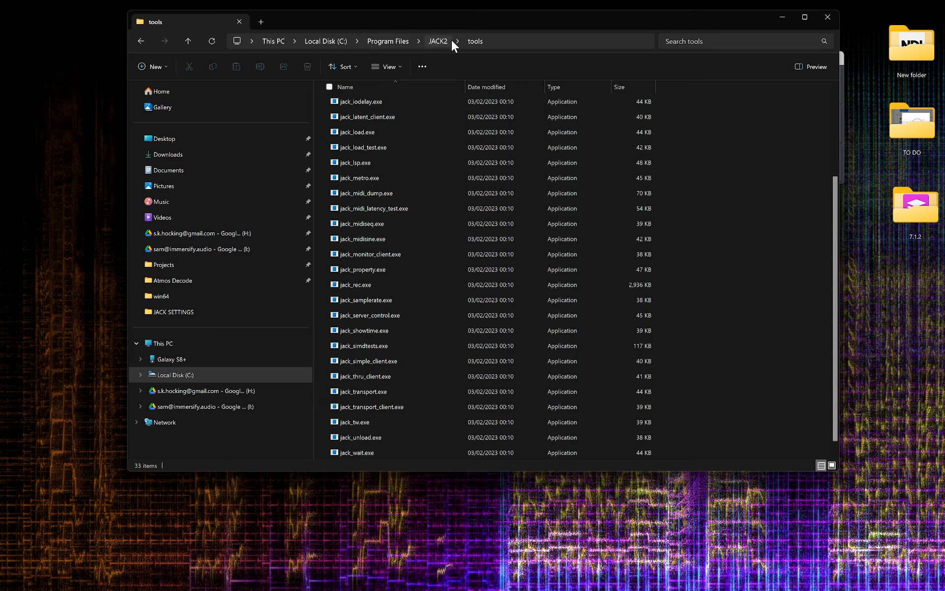
Open a terminal in the tools folder and move its window.
{"action": "right_click", "coordinate": [724, 197]}
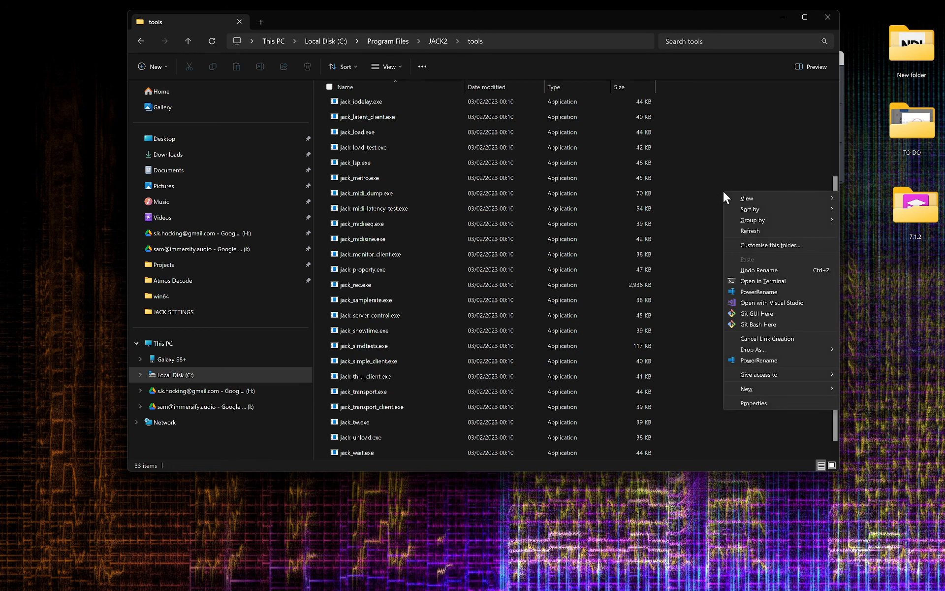
{"action": "right_click", "coordinate": [689, 135], "text": "shift"}
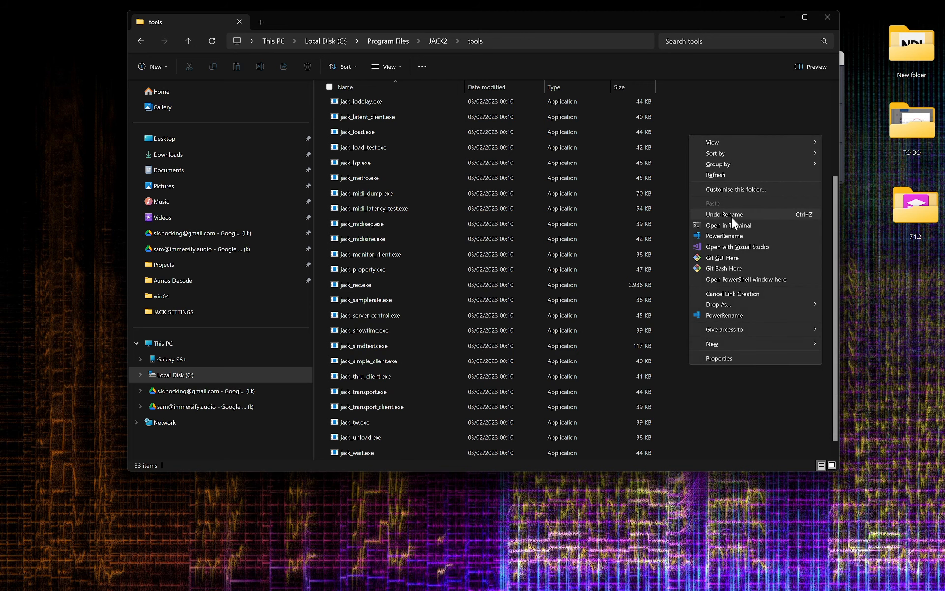
{"action": "left_click", "coordinate": [731, 220]}
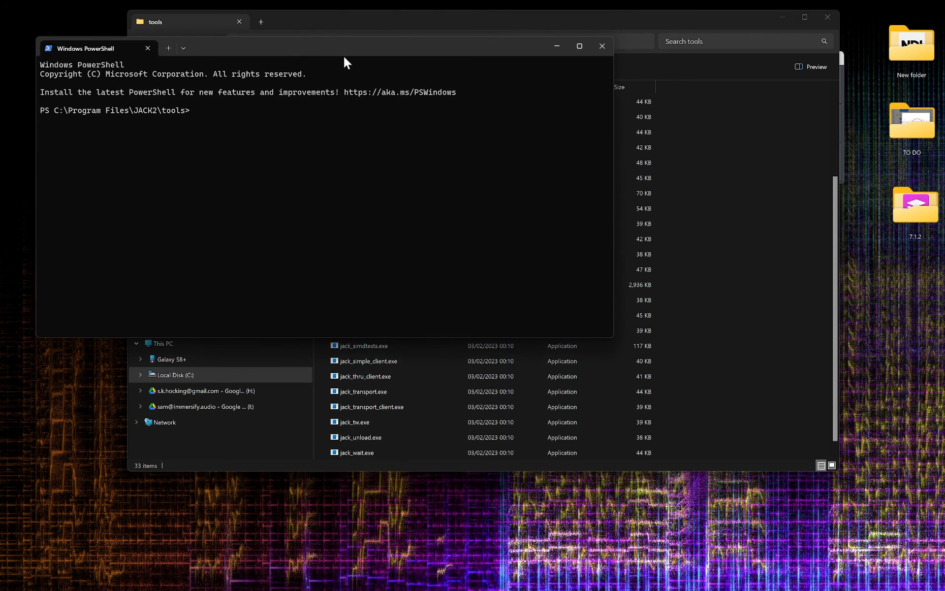
{"action": "left_click_drag", "start_coordinate": [344, 56], "coordinate": [421, 123]}
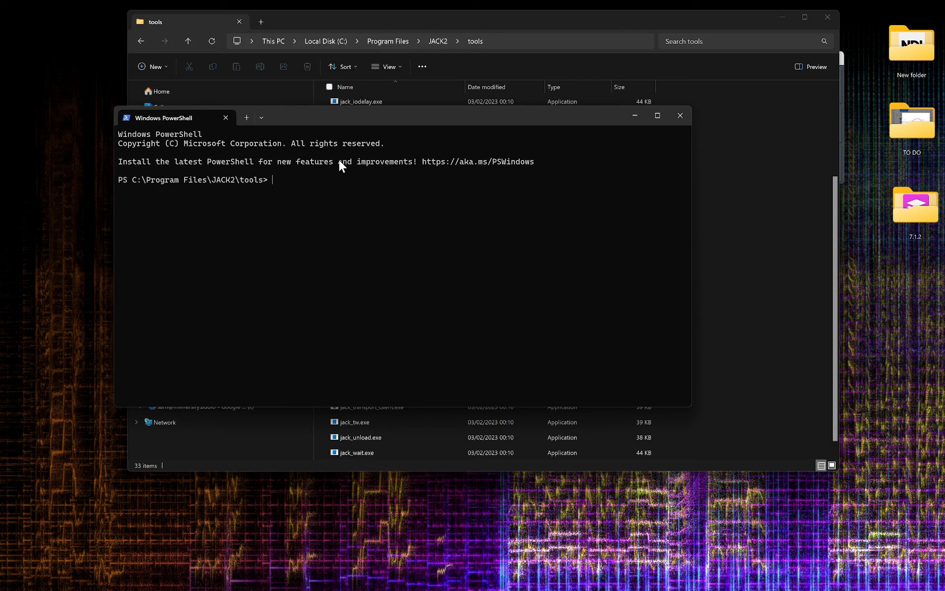
Run .\jack_load.exe netmanager in the terminal.
{"action": "type", "text": "ja"}
{"action": "key", "text": "Tab"}
{"action": "key", "text": "Tab"}
{"action": "key", "text": "Tab"}
{"action": "key", "text": "Tab"}
{"action": "key", "text": "Tab"}
{"action": "key", "text": "Tab"}
{"action": "key", "text": "Tab"}
{"action": "key", "text": "Tab"}
{"action": "key", "text": "Tab"}
{"action": "key", "text": "Tab"}
{"action": "key", "text": "Tab"}
{"action": "key", "text": "Tab"}
{"action": "key", "text": "Tab"}
{"action": "type", "text": "netmanager"}
{"action": "key", "text": "Return"}
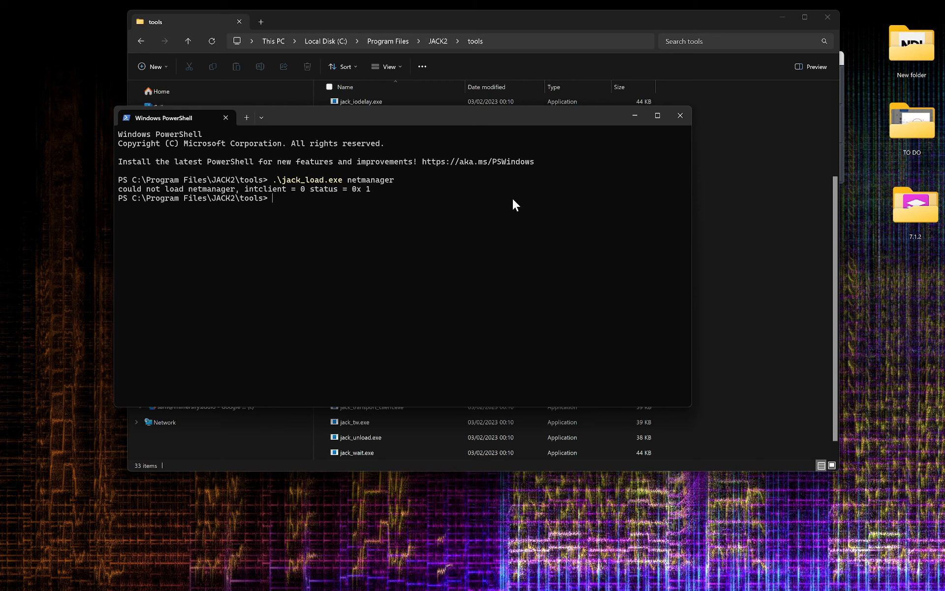
Close the PowerShell window and switch to the second computer's desktop.
{"action": "left_click", "coordinate": [680, 115]}
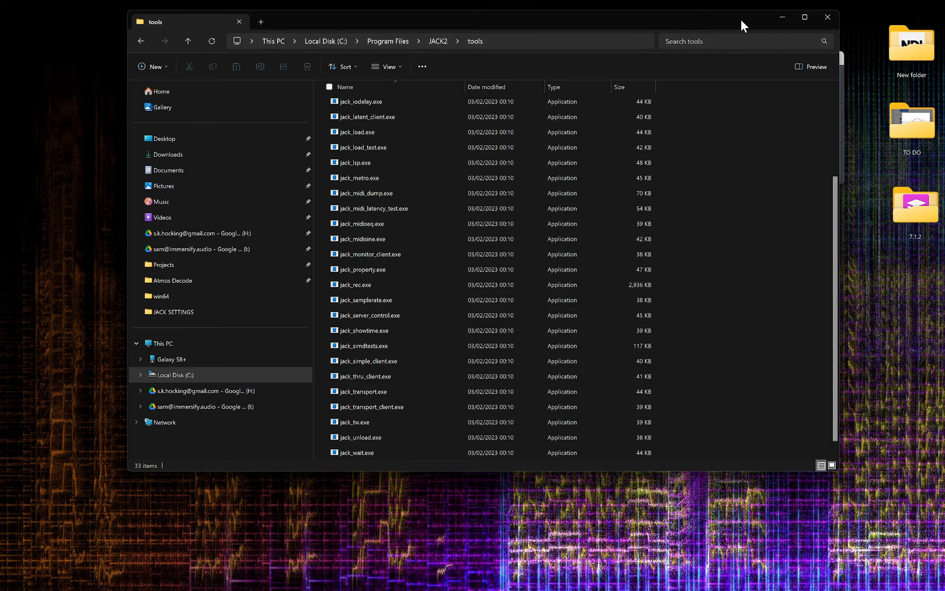
{"action": "left_click_drag", "start_coordinate": [740, 21], "coordinate": [579, 270]}
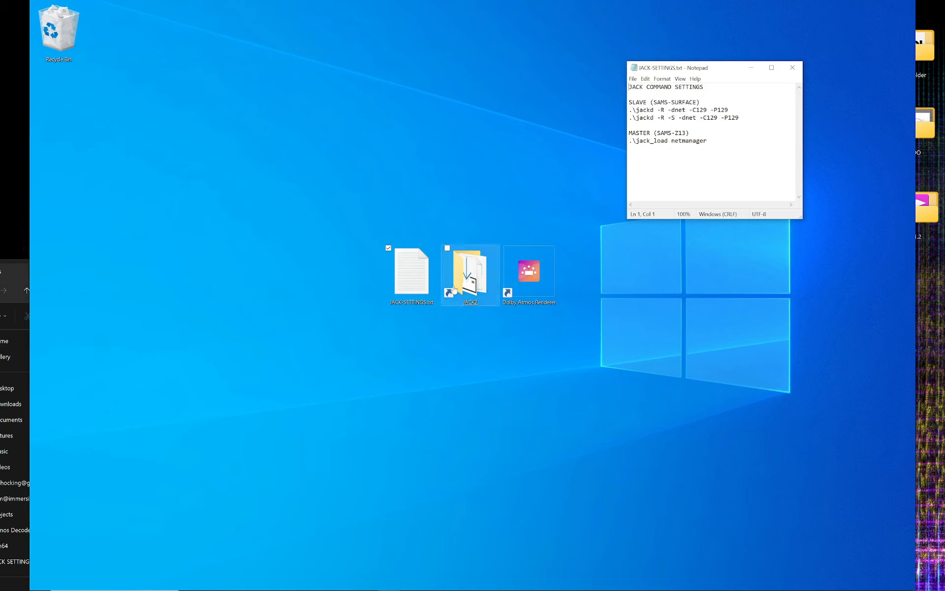
Review the master and slave commands in the JACK-SETTINGS.txt notes.
{"action": "left_click", "coordinate": [710, 141]}
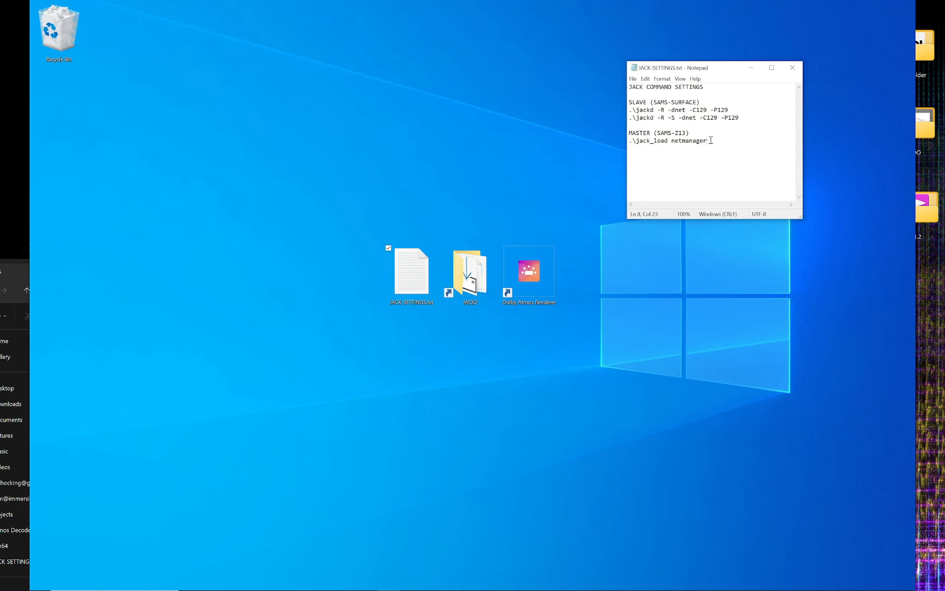
{"action": "left_click_drag", "start_coordinate": [711, 141], "coordinate": [630, 142]}
{"action": "left_click", "coordinate": [690, 141]}
{"action": "left_click", "coordinate": [710, 141]}
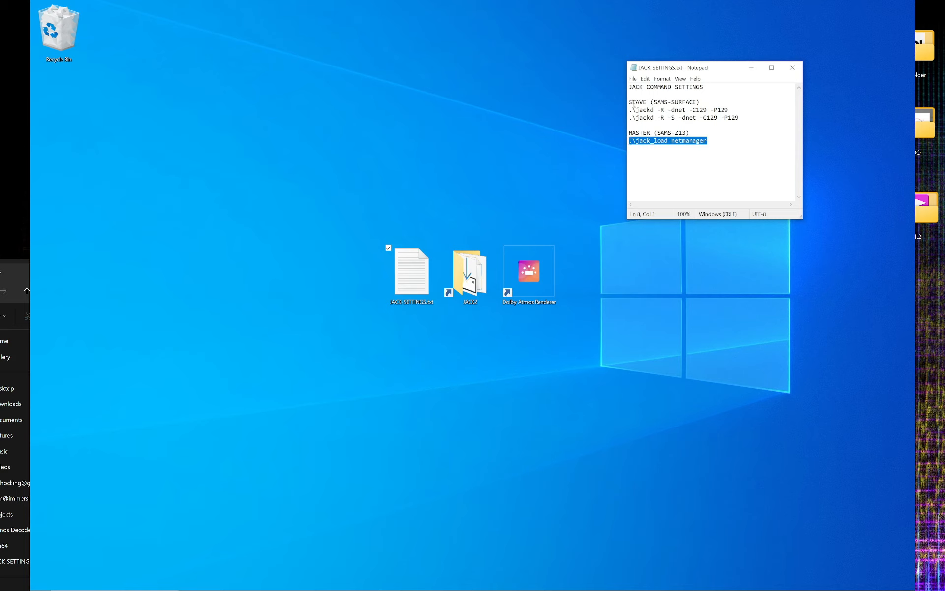
{"action": "left_click_drag", "start_coordinate": [630, 102], "coordinate": [718, 103]}
{"action": "left_click", "coordinate": [686, 117]}
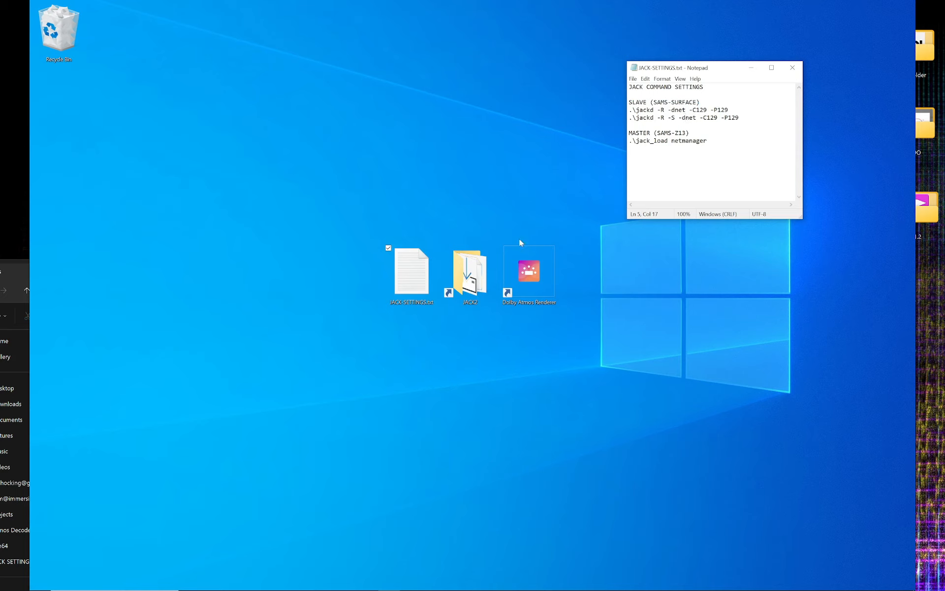
Open the JACK2 folder shortcut and reposition its Explorer window.
{"action": "left_click", "coordinate": [563, 289]}
{"action": "double_click", "coordinate": [469, 274]}
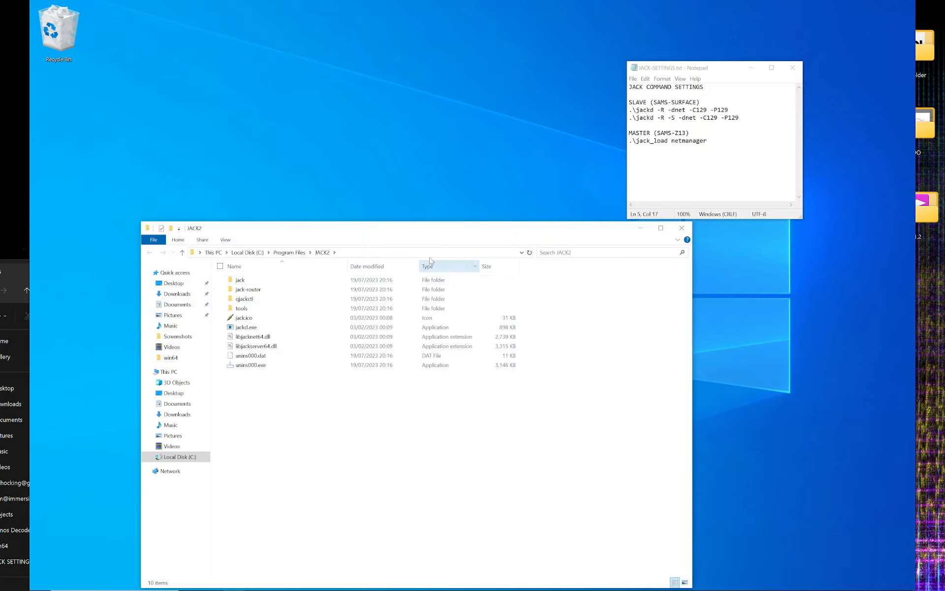
{"action": "left_click_drag", "start_coordinate": [429, 233], "coordinate": [378, 133]}
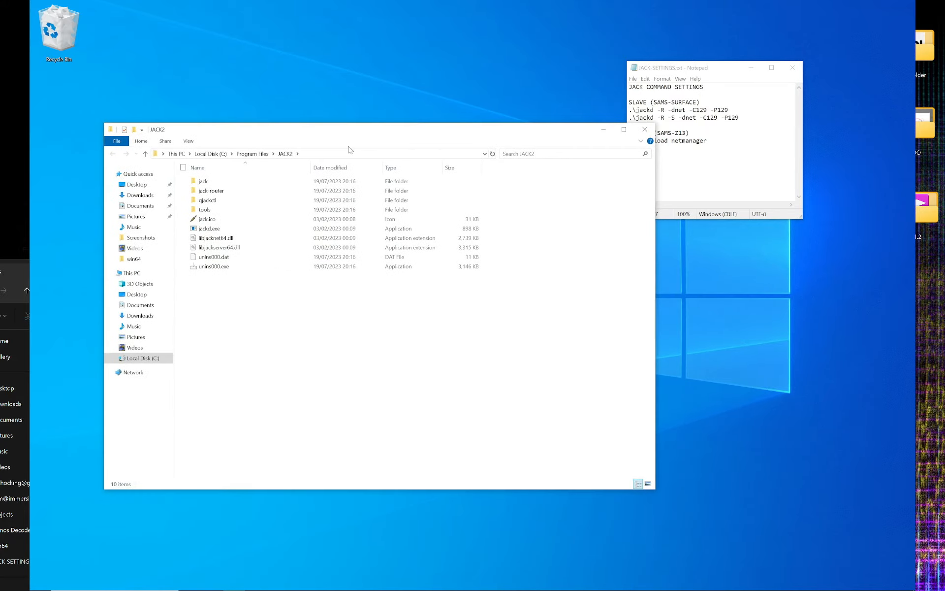
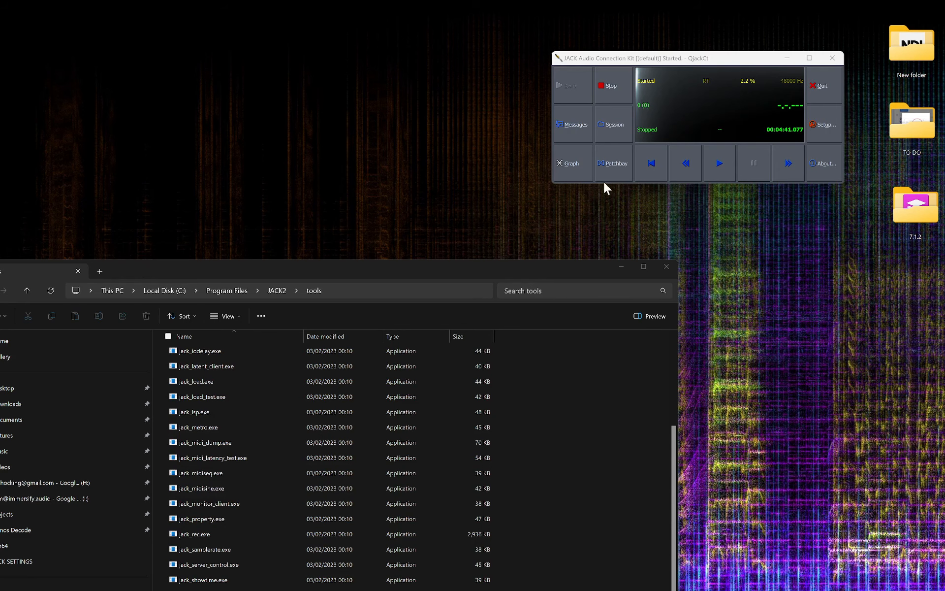
Open the JACK connection graph and inspect the SAMS-SURFACE and obs64 client ports.
{"action": "left_click", "coordinate": [580, 165]}
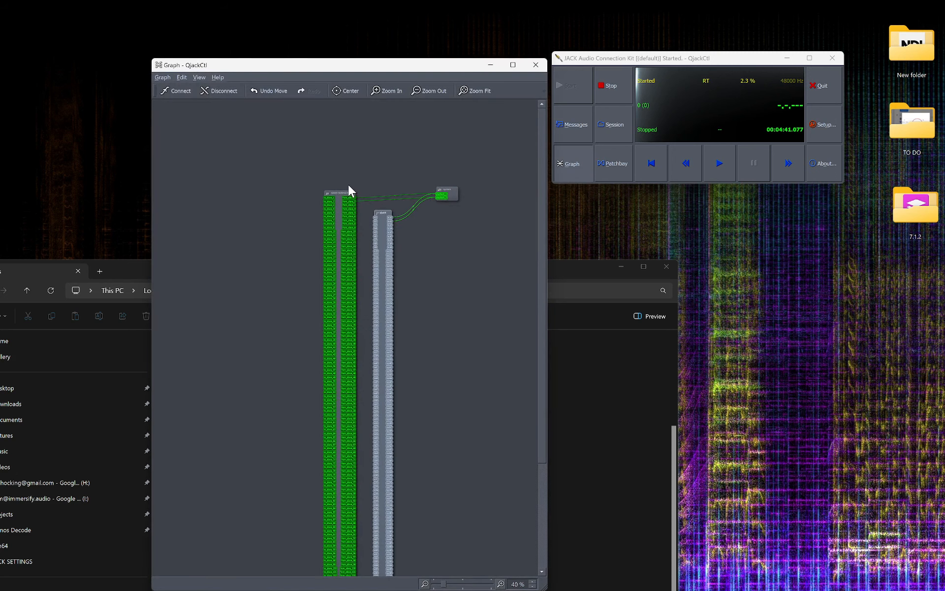
{"action": "scroll", "coordinate": [323, 231], "scroll_direction": "up", "scroll_amount": 4}
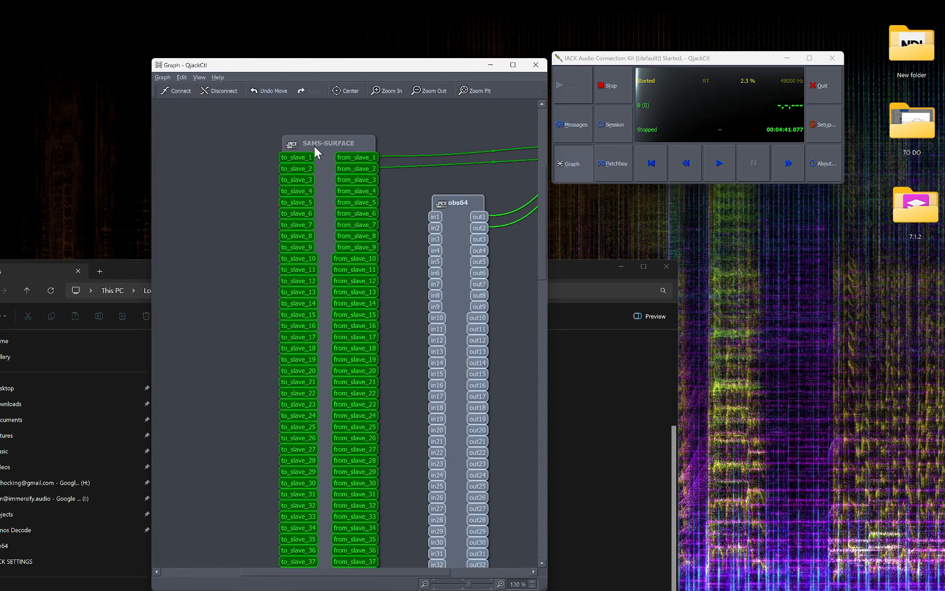
{"action": "scroll", "coordinate": [317, 140], "scroll_direction": "up", "scroll_amount": 1}
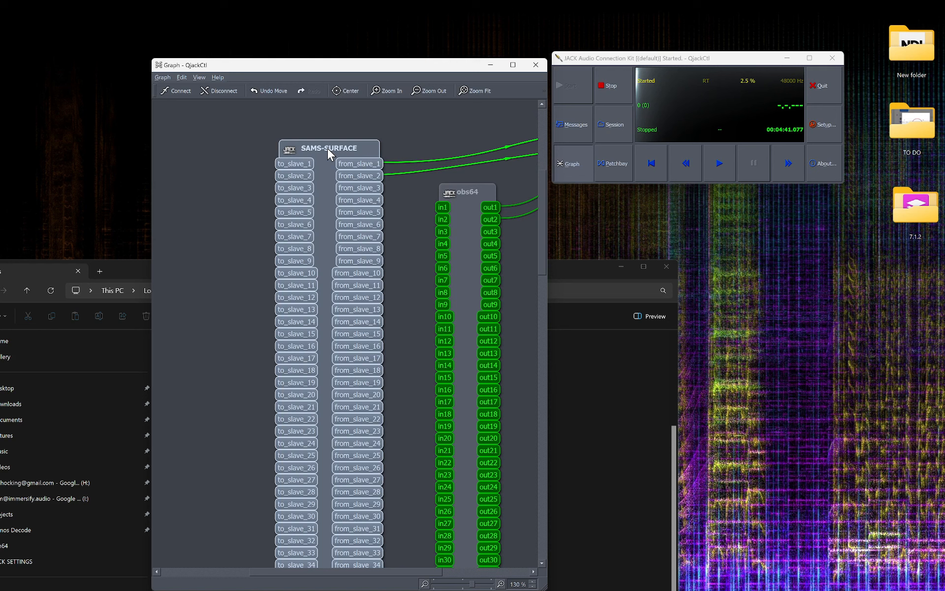
{"action": "left_click_drag", "start_coordinate": [327, 149], "coordinate": [322, 146]}
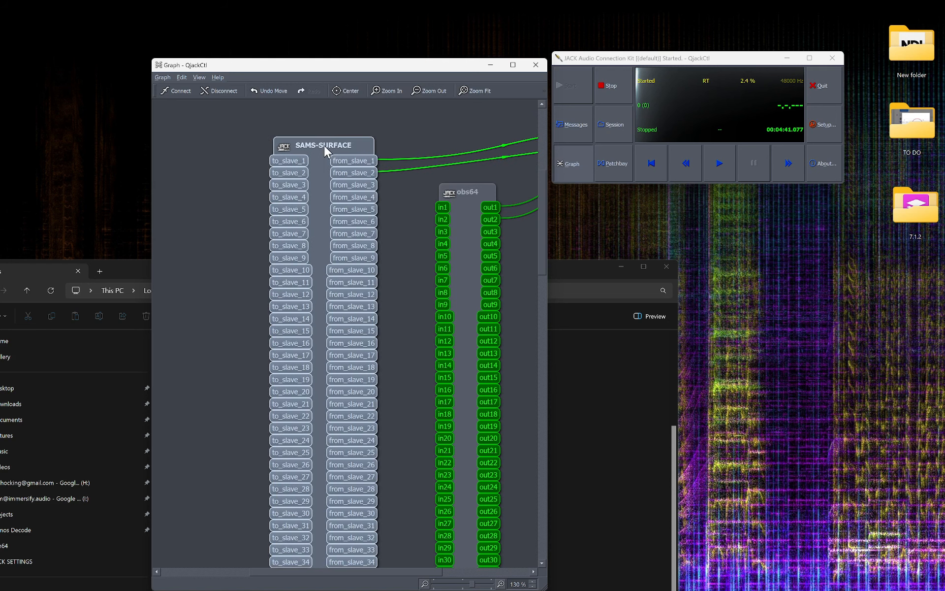
{"action": "scroll", "coordinate": [328, 153], "scroll_direction": "down", "scroll_amount": 18}
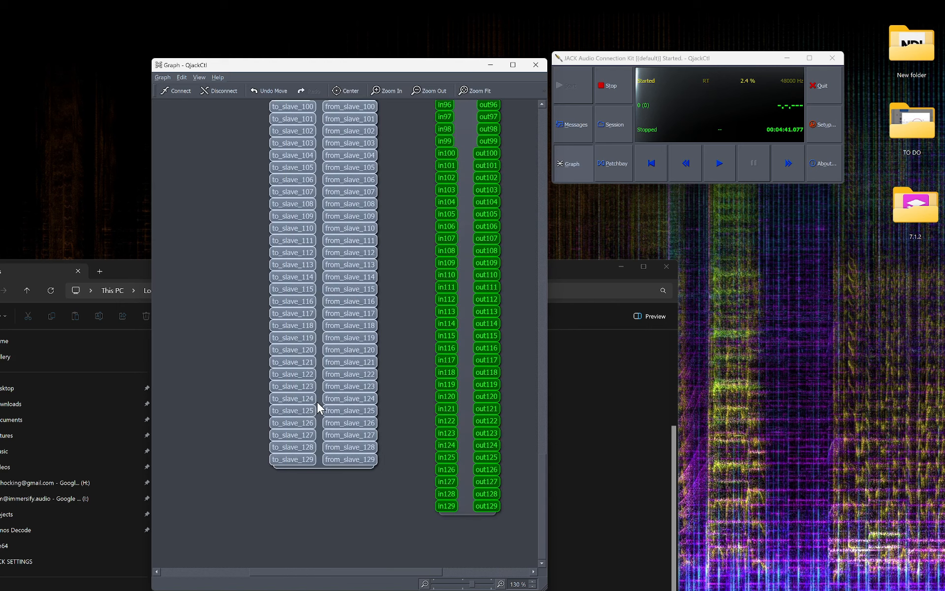
{"action": "scroll", "coordinate": [321, 385], "scroll_direction": "up", "scroll_amount": 20}
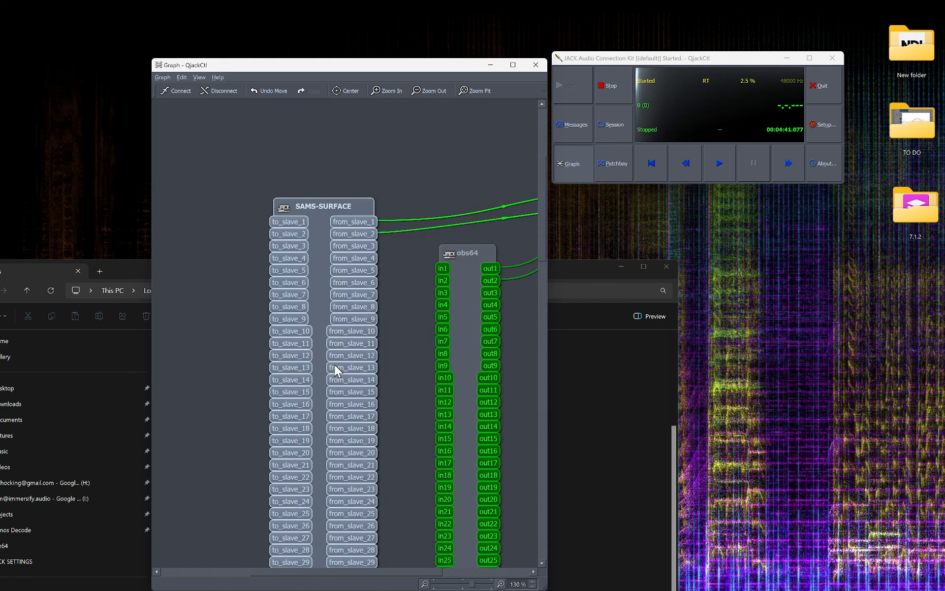
Disconnect obs64's outputs from the system playback ports.
{"action": "key", "text": "ctrl+a"}
{"action": "scroll", "coordinate": [317, 229], "scroll_direction": "down", "scroll_amount": 3}
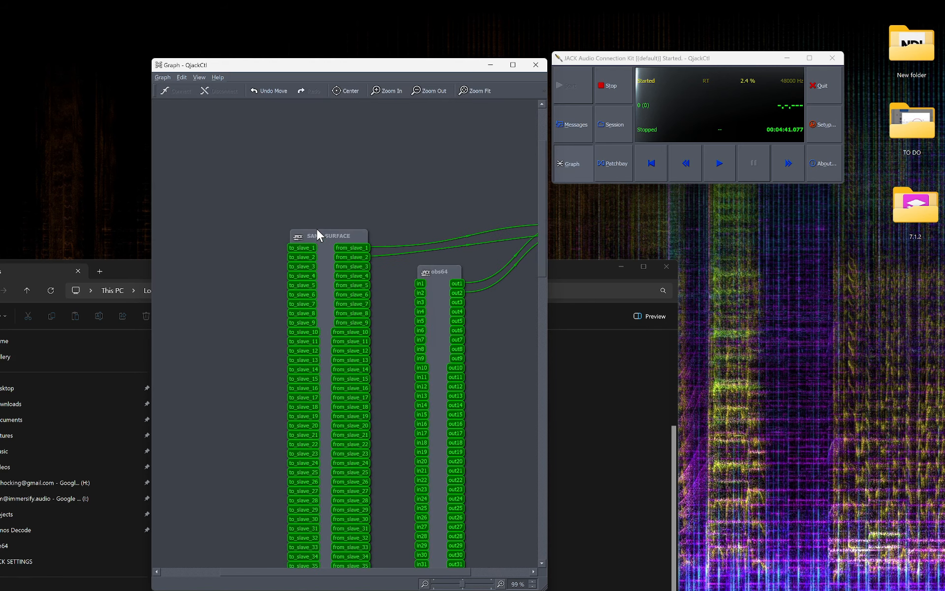
{"action": "scroll", "coordinate": [375, 249], "scroll_direction": "down", "scroll_amount": 3}
{"action": "left_click_drag", "start_coordinate": [438, 285], "coordinate": [469, 320]}
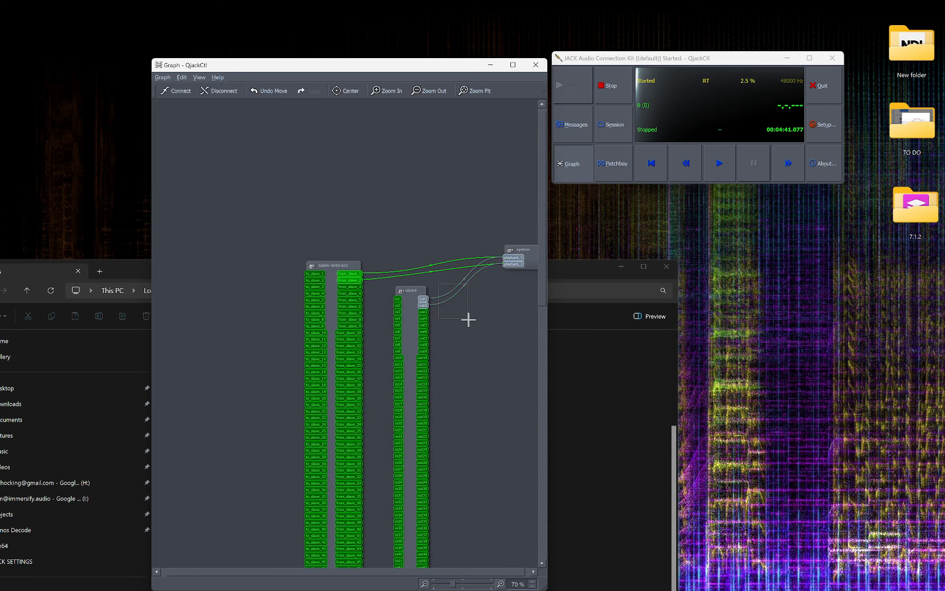
{"action": "key", "text": "ctrl+d"}
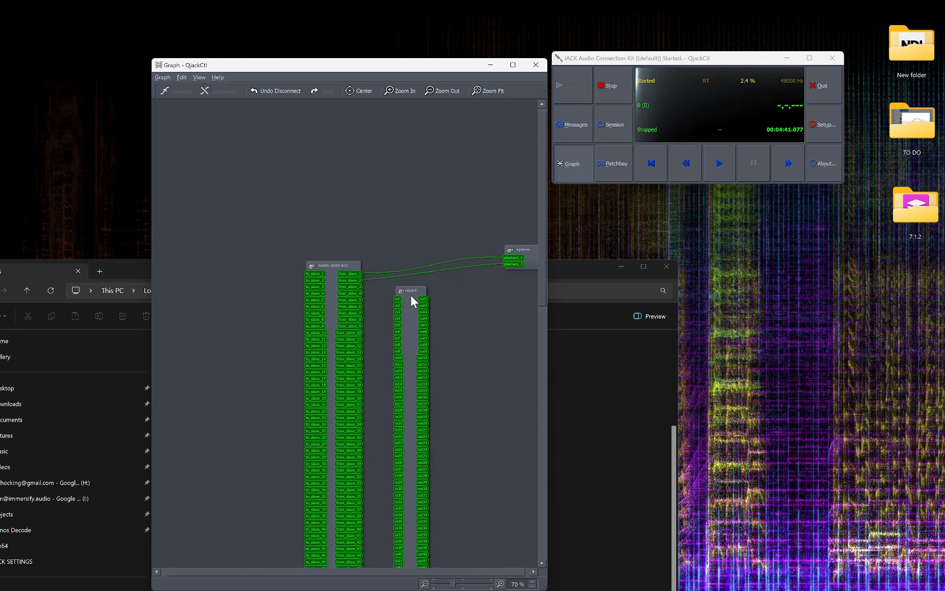
Connect SAMS-SURFACE from_slave_1 and from_slave_2 to obs64 in1 and in2.
{"action": "mouse_move", "coordinate": [354, 275]}
{"action": "left_mouse_down"}
{"action": "mouse_move", "coordinate": [396, 299]}
{"action": "mouse_move", "coordinate": [350, 280]}
{"action": "mouse_move", "coordinate": [351, 256]}
{"action": "left_mouse_up"}
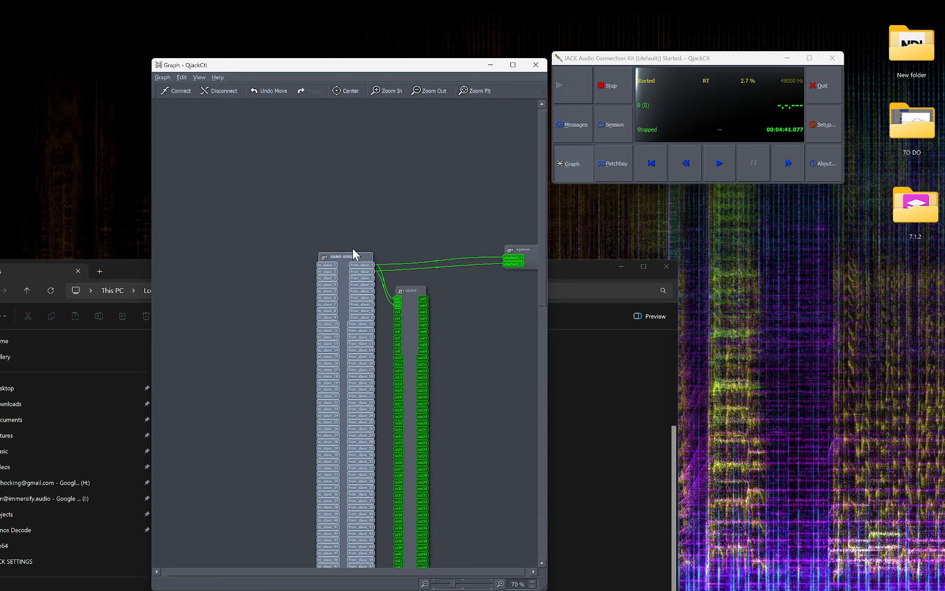
{"action": "scroll", "coordinate": [361, 261], "scroll_direction": "up", "scroll_amount": 4}
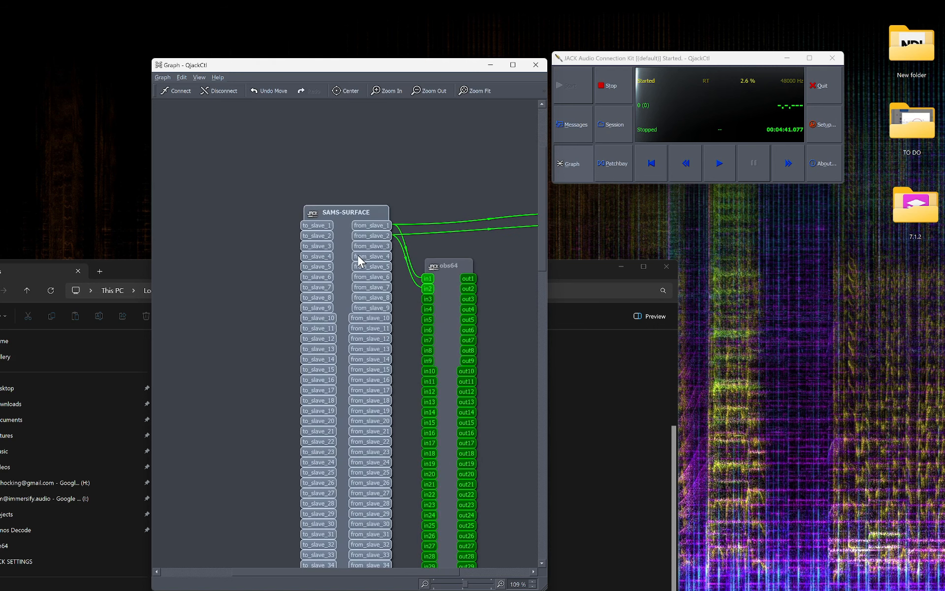
{"action": "left_click", "coordinate": [391, 196]}
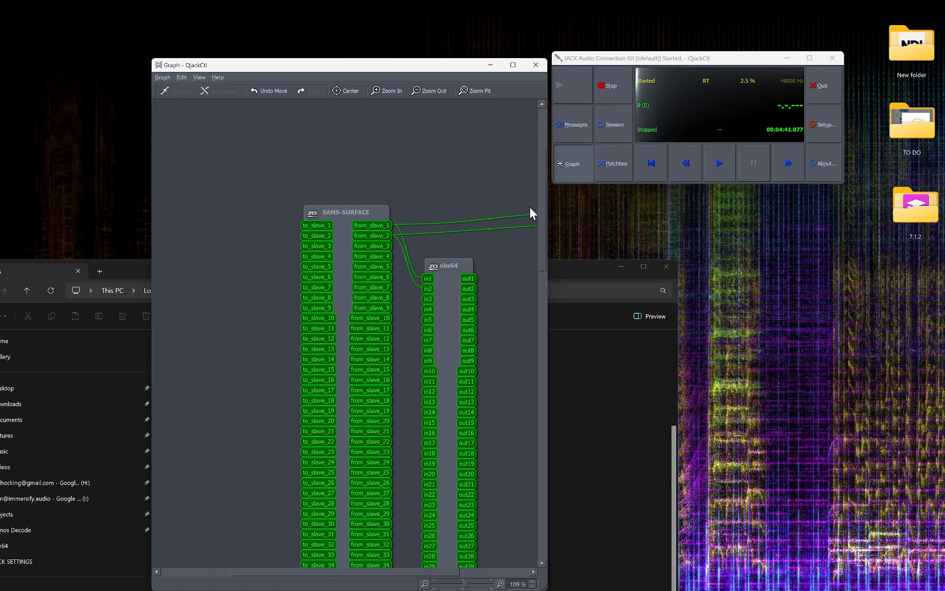
Close the connection graph window and reopen it at a wider size.
{"action": "left_click_drag", "start_coordinate": [448, 64], "coordinate": [508, 57]}
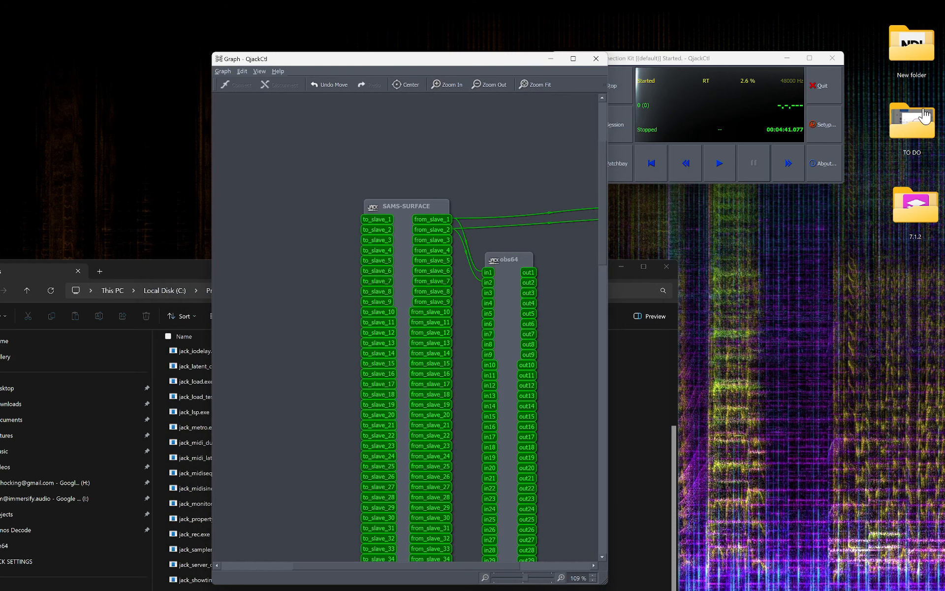
{"action": "left_click", "coordinate": [590, 57]}
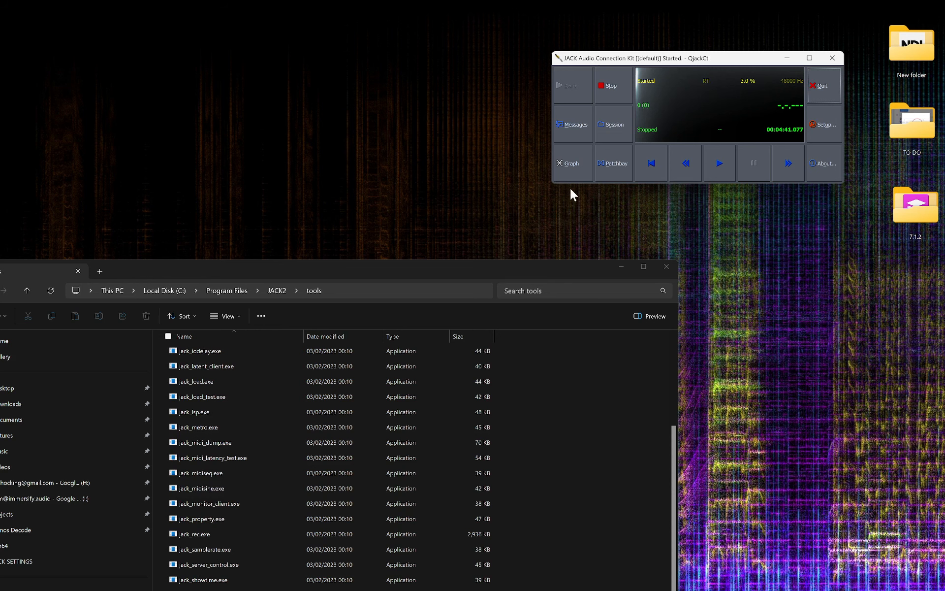
{"action": "left_click", "coordinate": [566, 169]}
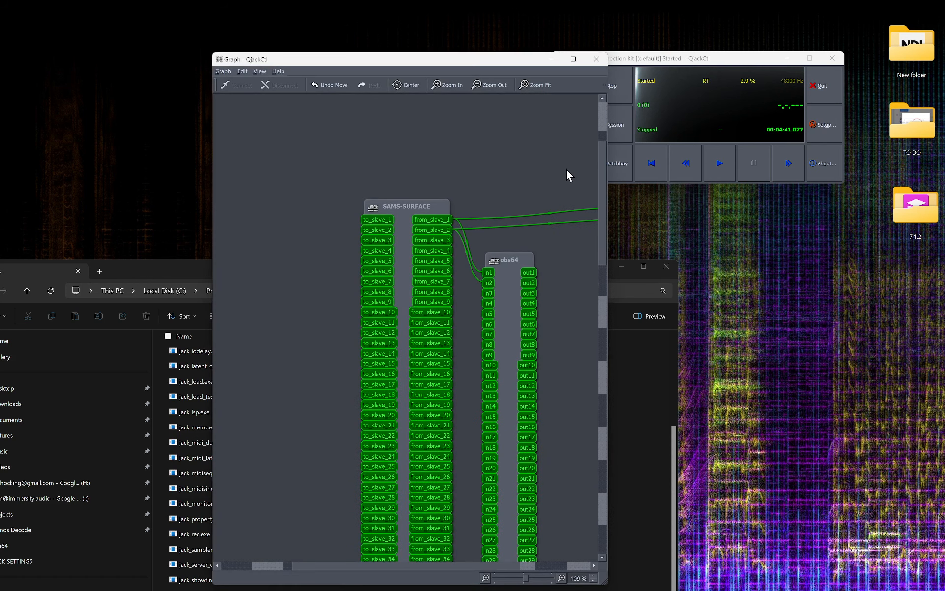
{"action": "left_click_drag", "start_coordinate": [608, 176], "coordinate": [627, 177]}
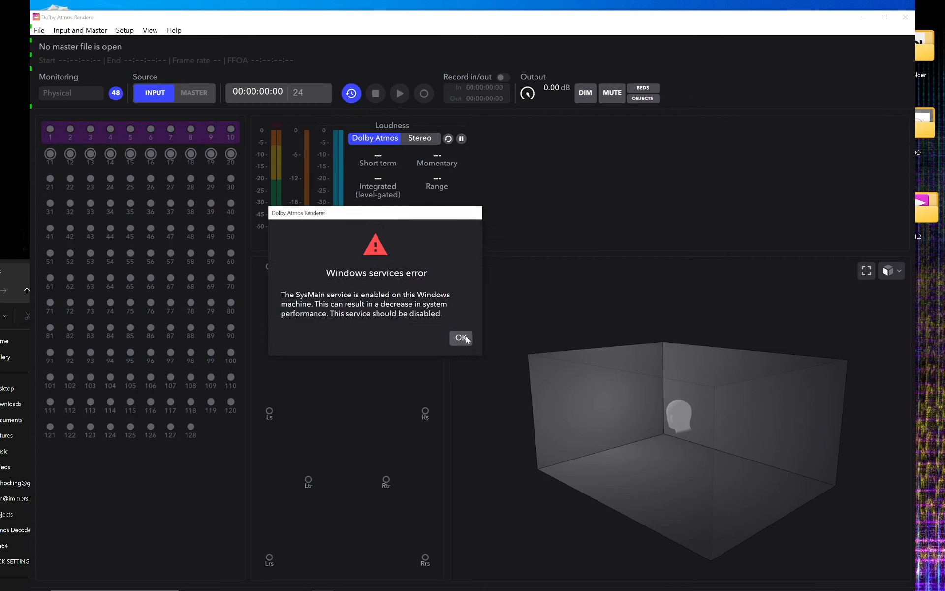
Dismiss the Dolby Atmos Renderer services warning and shift the SAMS-SURFACE node left in the graph.
{"action": "left_click", "coordinate": [462, 338]}
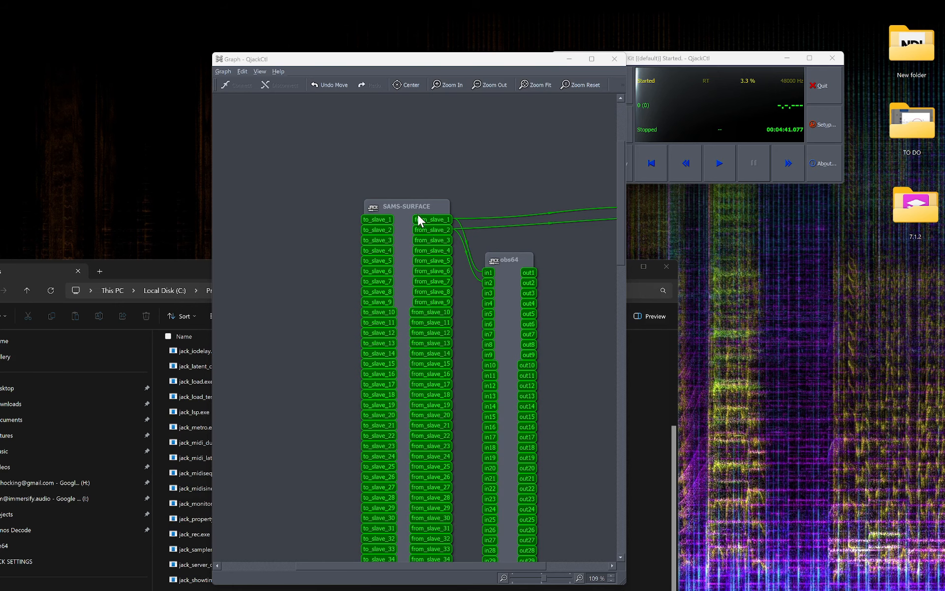
{"action": "left_click_drag", "start_coordinate": [380, 207], "coordinate": [349, 207]}
{"action": "left_click", "coordinate": [416, 170]}
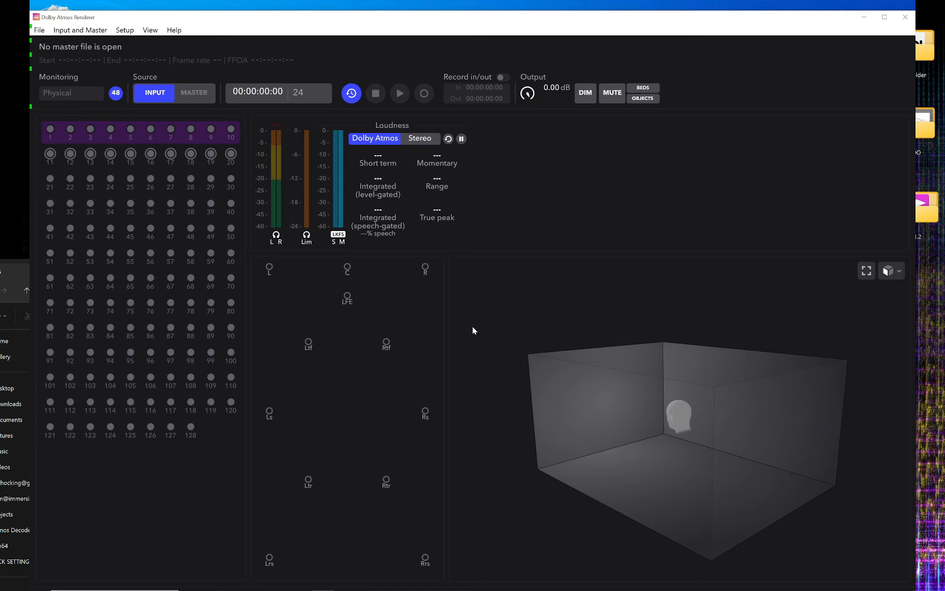
Check the Dolby Atmos Renderer's audio device settings and cancel the Settings dialog.
{"action": "left_click", "coordinate": [41, 34]}
{"action": "left_click", "coordinate": [72, 126]}
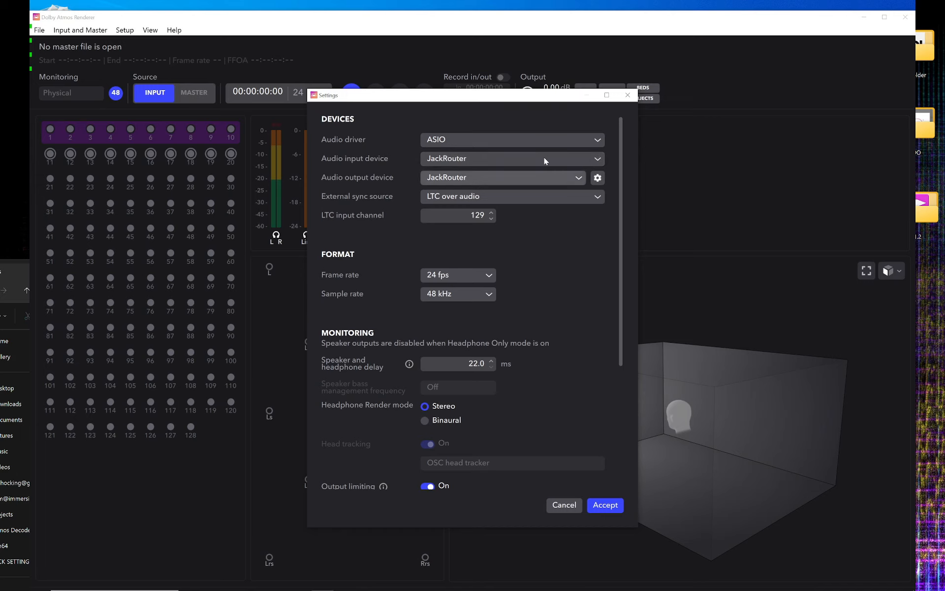
{"action": "left_click", "coordinate": [569, 504]}
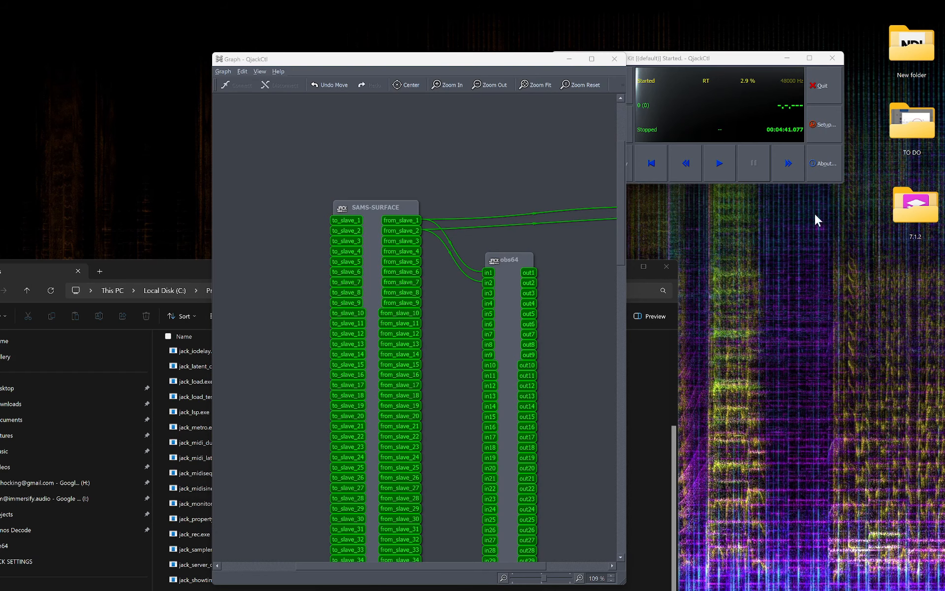
Close the connection graph and the JACK2 tools Explorer window.
{"action": "left_click", "coordinate": [615, 58]}
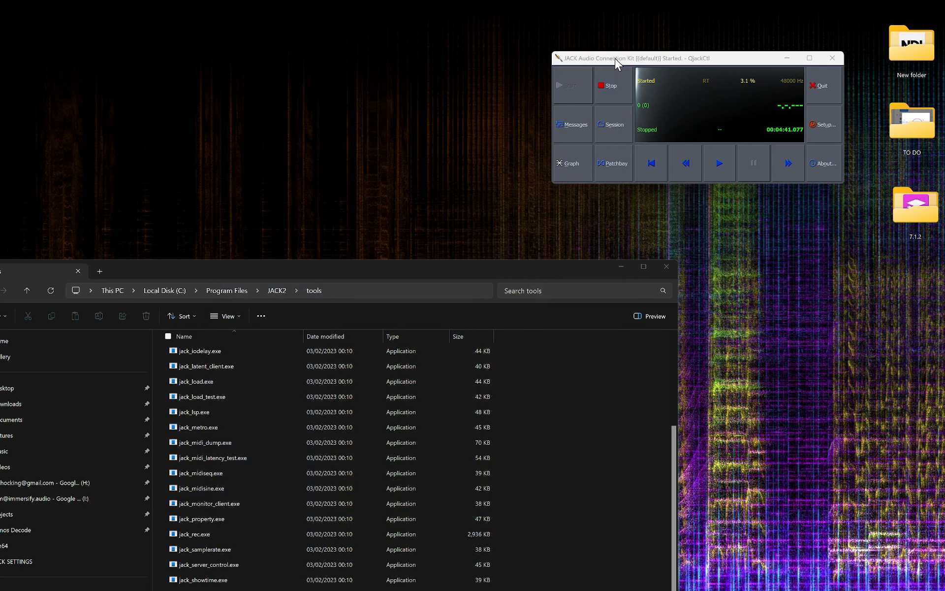
{"action": "left_click", "coordinate": [666, 267]}
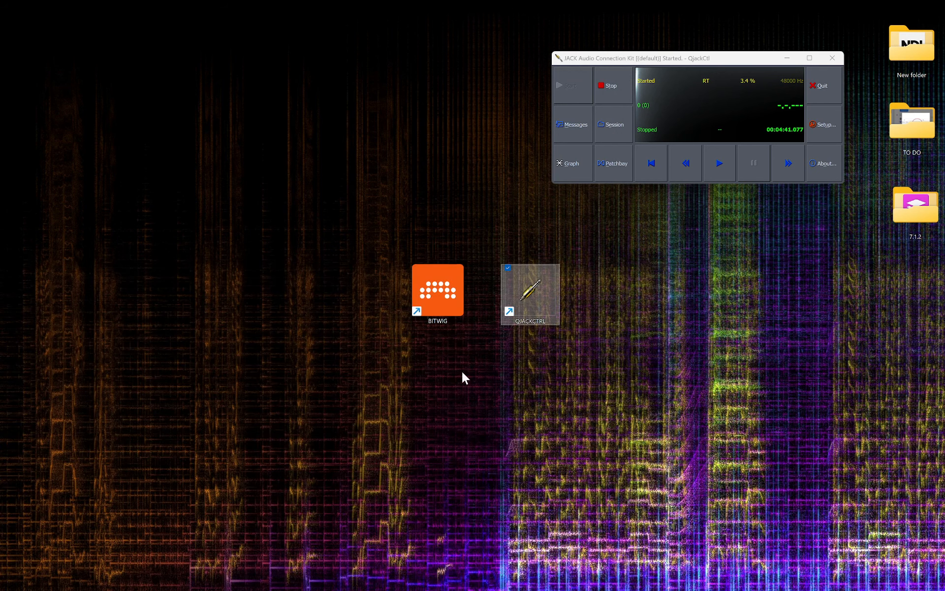
Launch Bitwig from its desktop shortcut and open the JACKTEST recent project.
{"action": "left_click", "coordinate": [435, 292]}
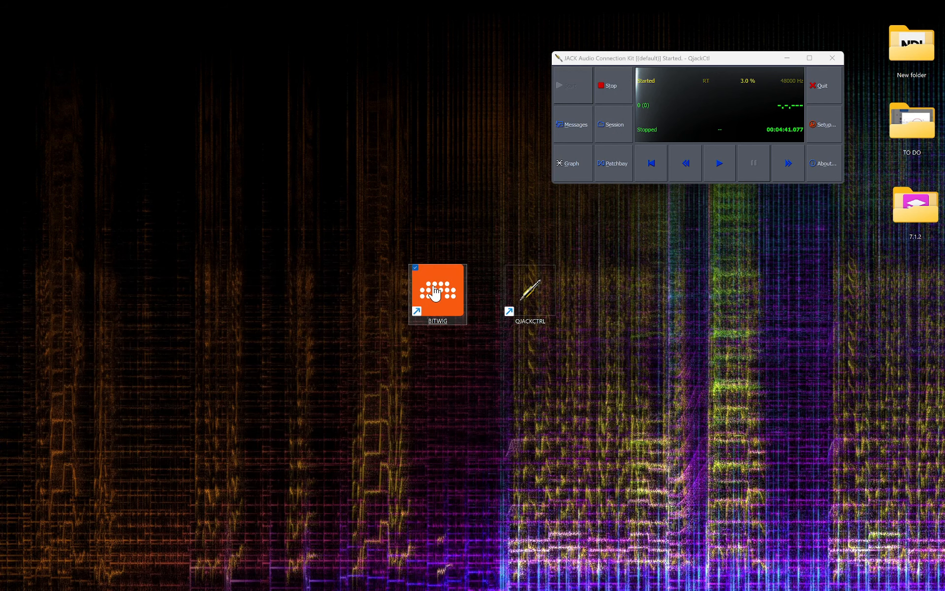
{"action": "double_click", "coordinate": [435, 291]}
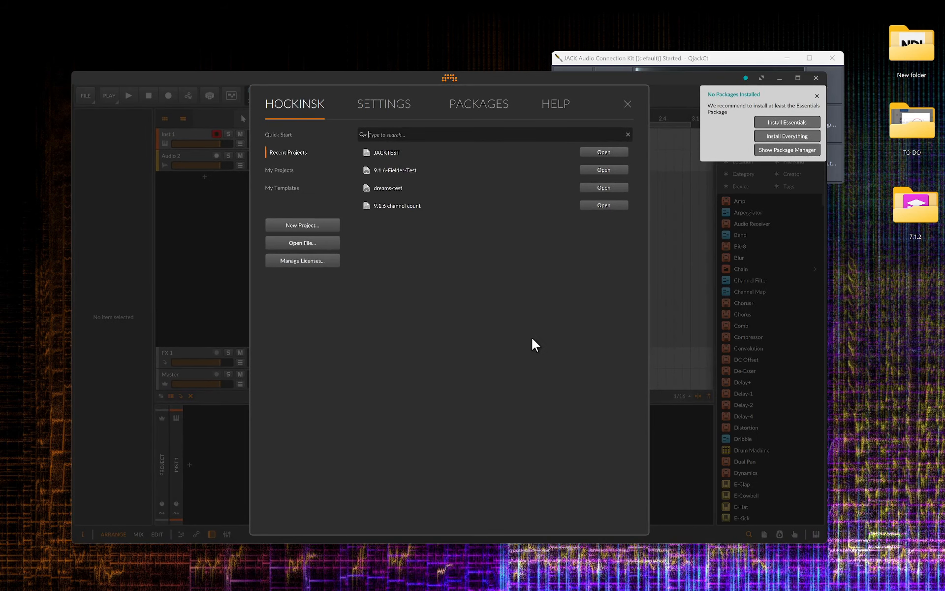
{"action": "left_click", "coordinate": [608, 153]}
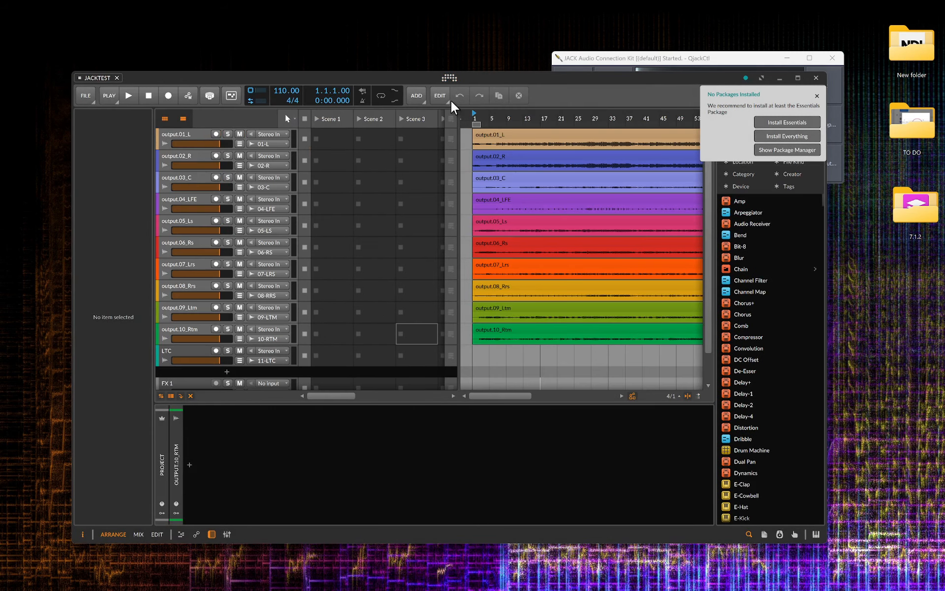
Review Bitwig's Audio settings for the JACK driver and output busses, then close them.
{"action": "left_click", "coordinate": [449, 79]}
{"action": "left_click", "coordinate": [388, 103]}
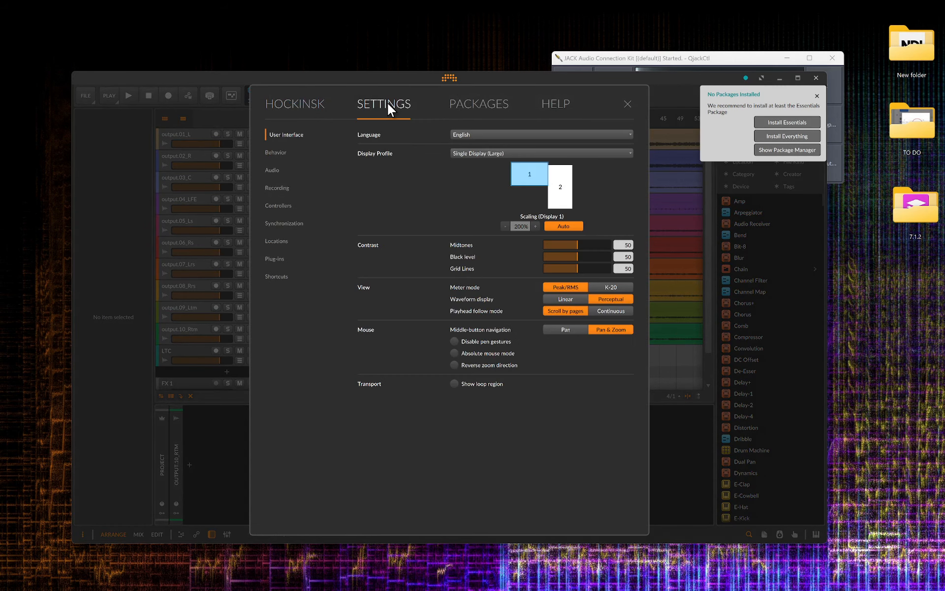
{"action": "left_click", "coordinate": [272, 170]}
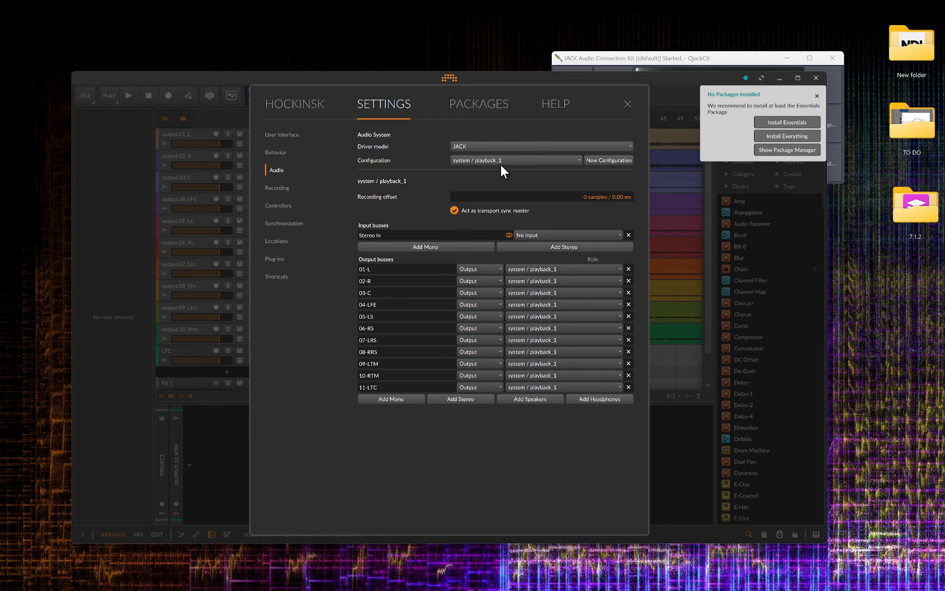
{"action": "left_click", "coordinate": [628, 105]}
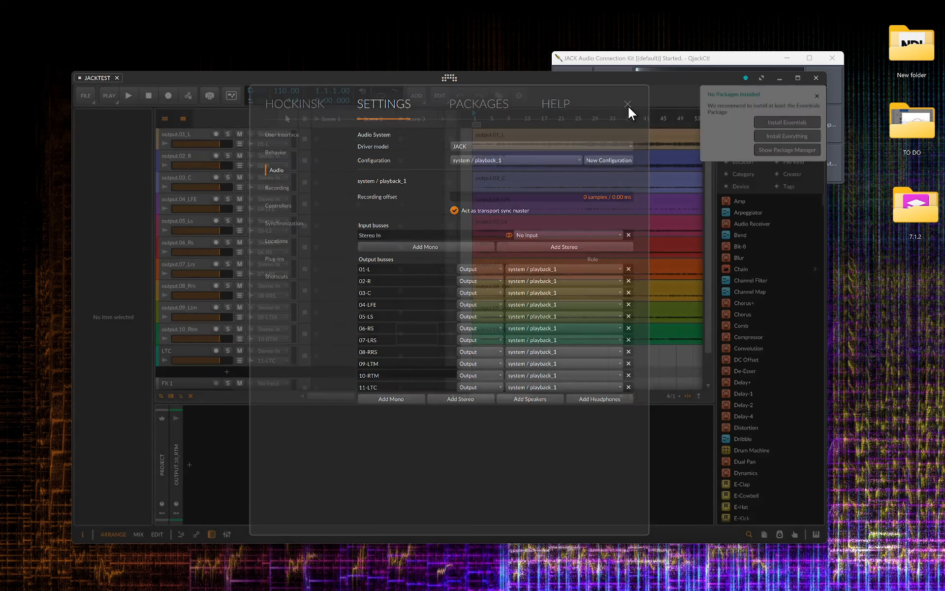
Move the Bitwig window lower and recheck its Audio settings.
{"action": "left_click_drag", "start_coordinate": [616, 84], "coordinate": [506, 137]}
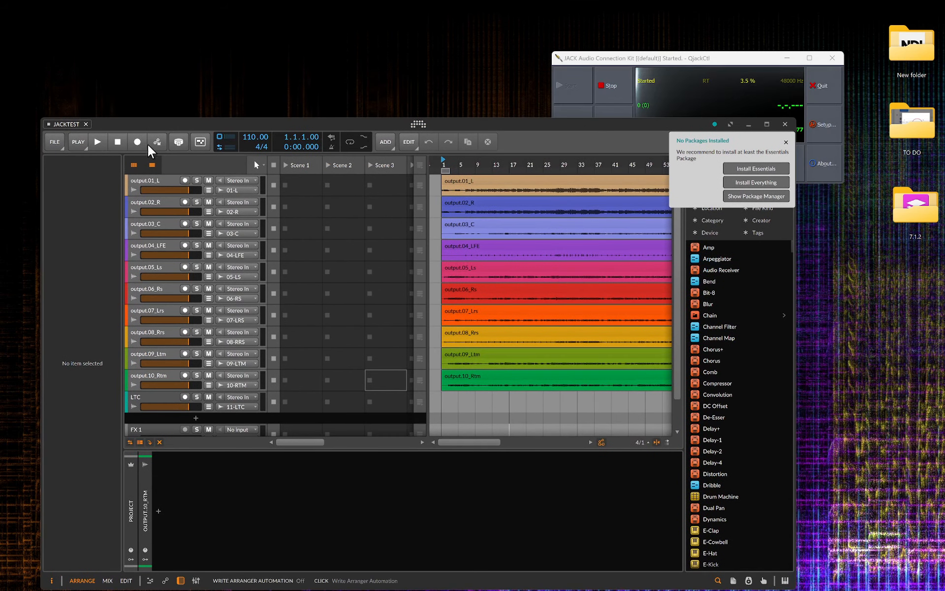
{"action": "left_click", "coordinate": [419, 126]}
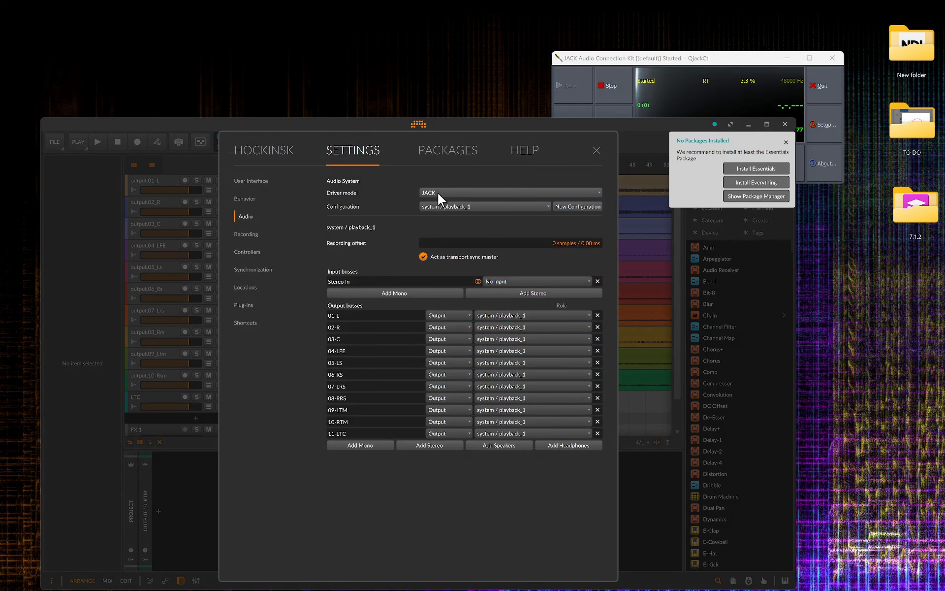
{"action": "left_click", "coordinate": [597, 150]}
Reopen the JACK connection graph and examine the Bitwig Studio output connections.
{"action": "left_click", "coordinate": [624, 60]}
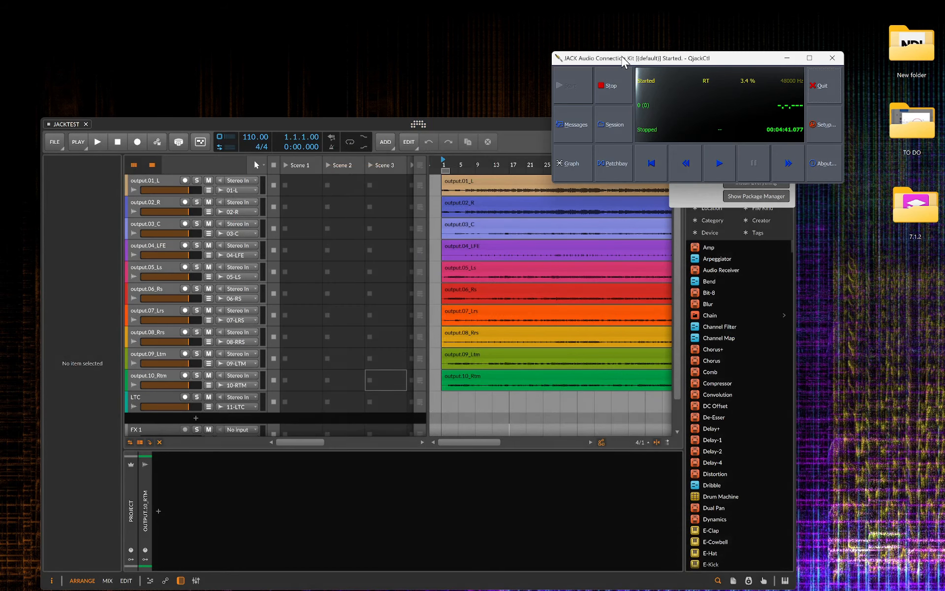
{"action": "left_click", "coordinate": [571, 164]}
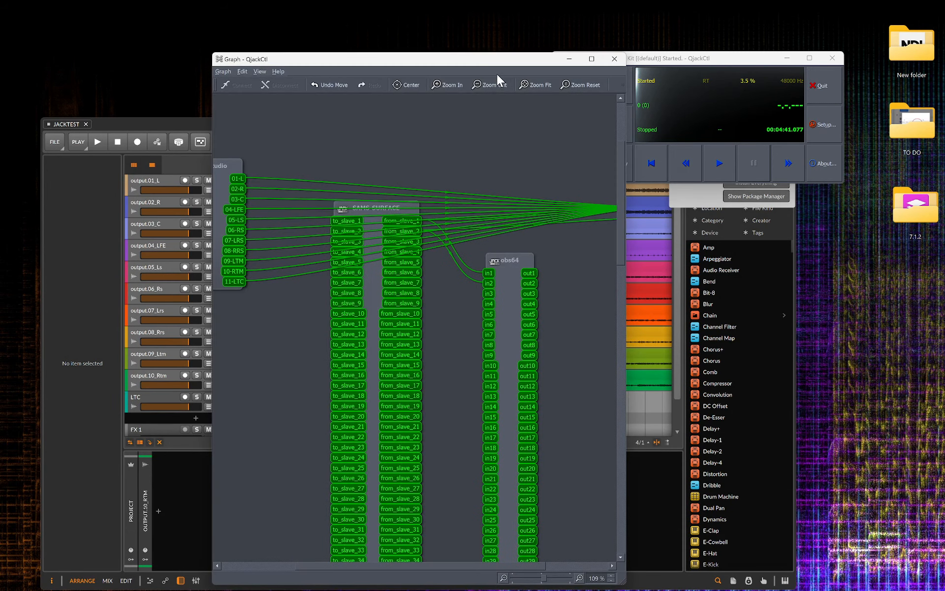
{"action": "left_click_drag", "start_coordinate": [495, 62], "coordinate": [565, 38]}
{"action": "scroll", "coordinate": [624, 165], "scroll_direction": "down", "scroll_amount": 1}
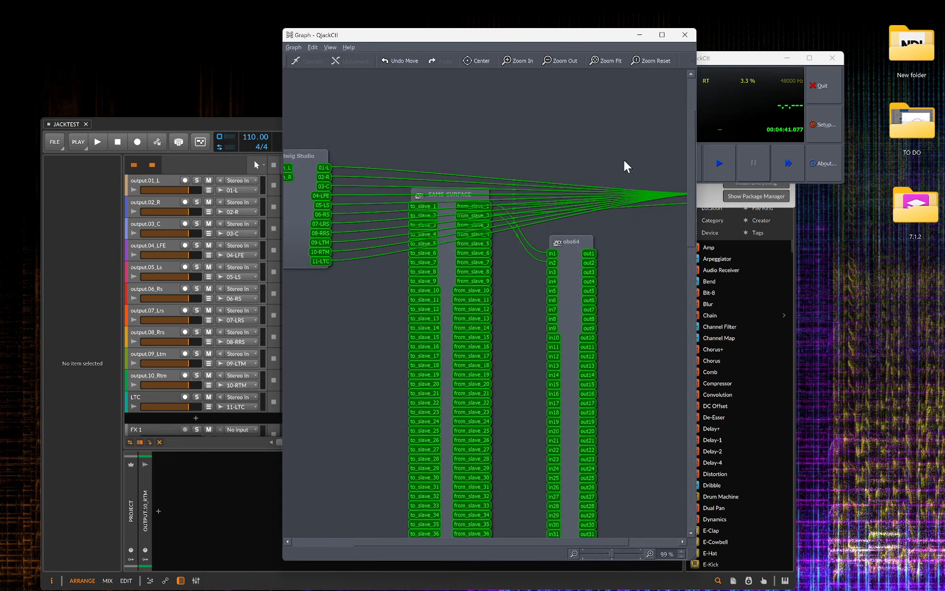
{"action": "scroll", "coordinate": [624, 161], "scroll_direction": "down", "scroll_amount": 2}
{"action": "scroll", "coordinate": [326, 188], "scroll_direction": "up", "scroll_amount": 3}
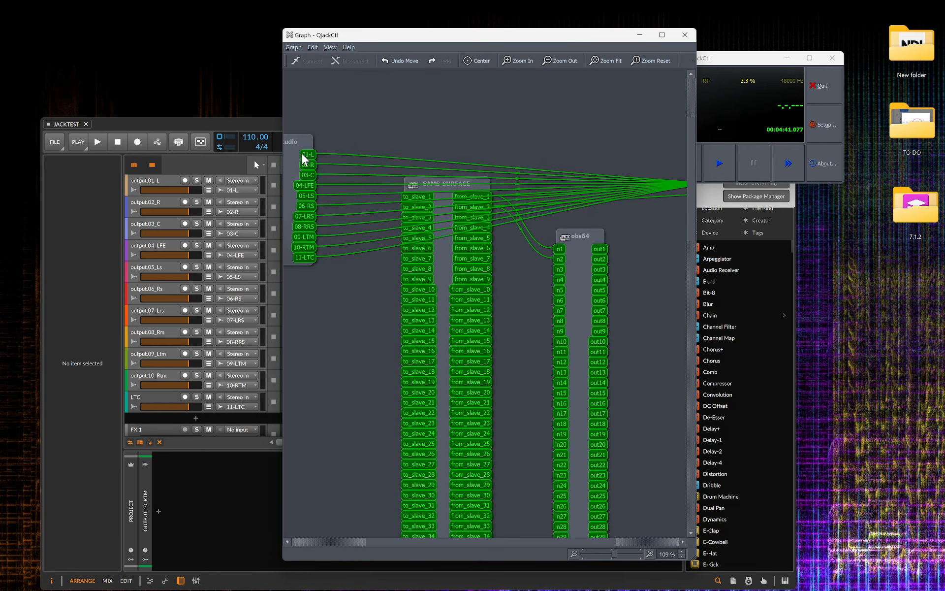
Disconnect Bitwig Studio's 01-L through 11-LTC outputs from the system playback ports.
{"action": "left_click_drag", "start_coordinate": [334, 148], "coordinate": [383, 251]}
{"action": "left_click", "coordinate": [348, 63]}
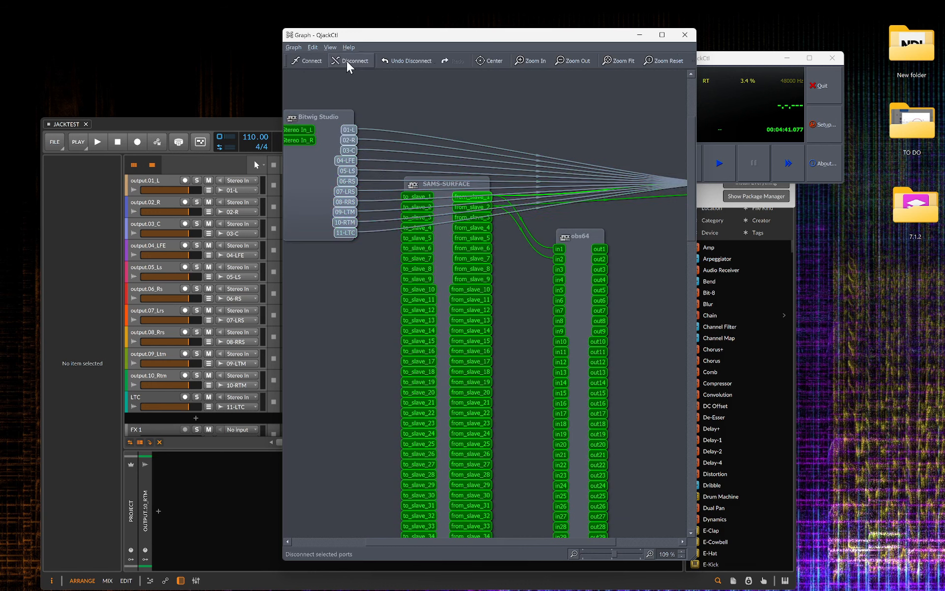
Connect Bitwig Studio's 01-L through 10-RTM outputs to SAMS-SURFACE's to_slave_1 through to_slave_10 ports.
{"action": "left_click_drag", "start_coordinate": [333, 117], "coordinate": [372, 313]}
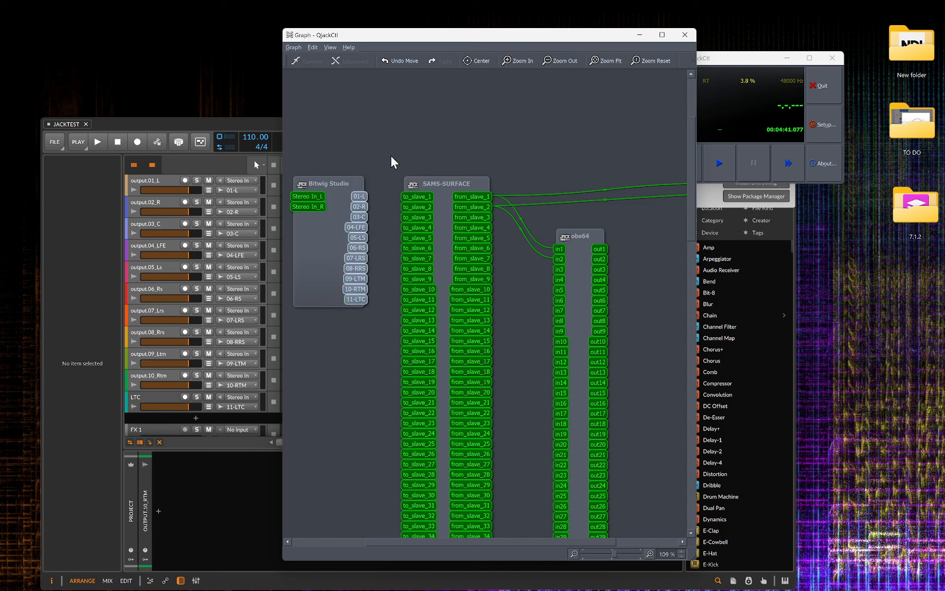
{"action": "left_click_drag", "start_coordinate": [382, 152], "coordinate": [435, 295]}
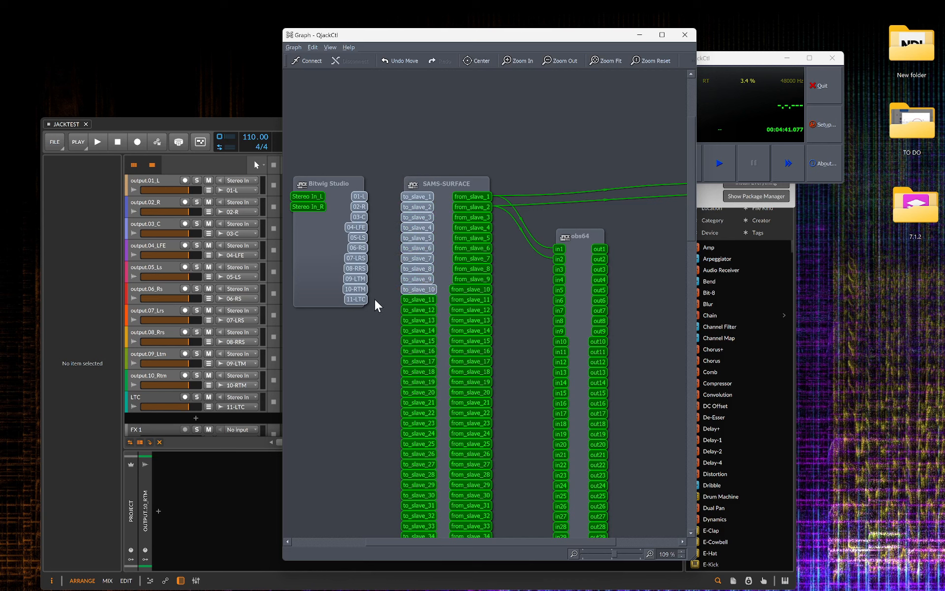
{"action": "left_click", "coordinate": [358, 299], "text": "ctrl"}
{"action": "left_click", "coordinate": [309, 65]}
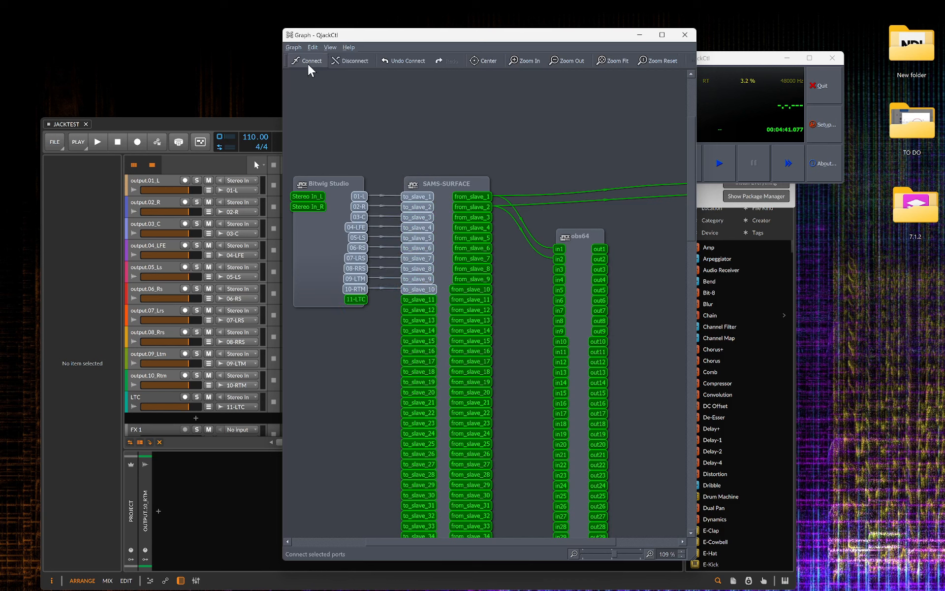
{"action": "left_click", "coordinate": [402, 144]}
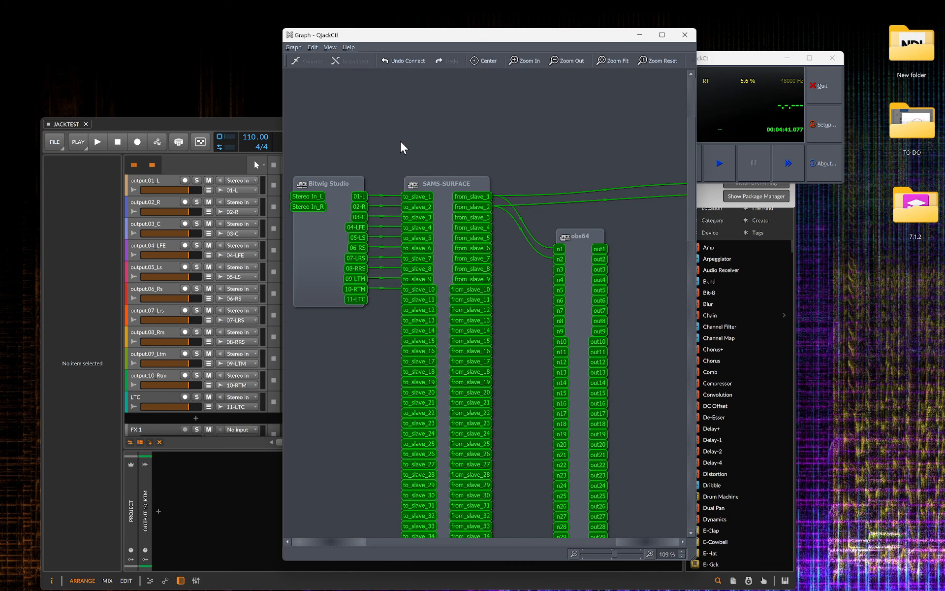
Open the TXLTimecode plugin window on the LTC track to inspect it, then close it.
{"action": "left_click", "coordinate": [150, 397]}
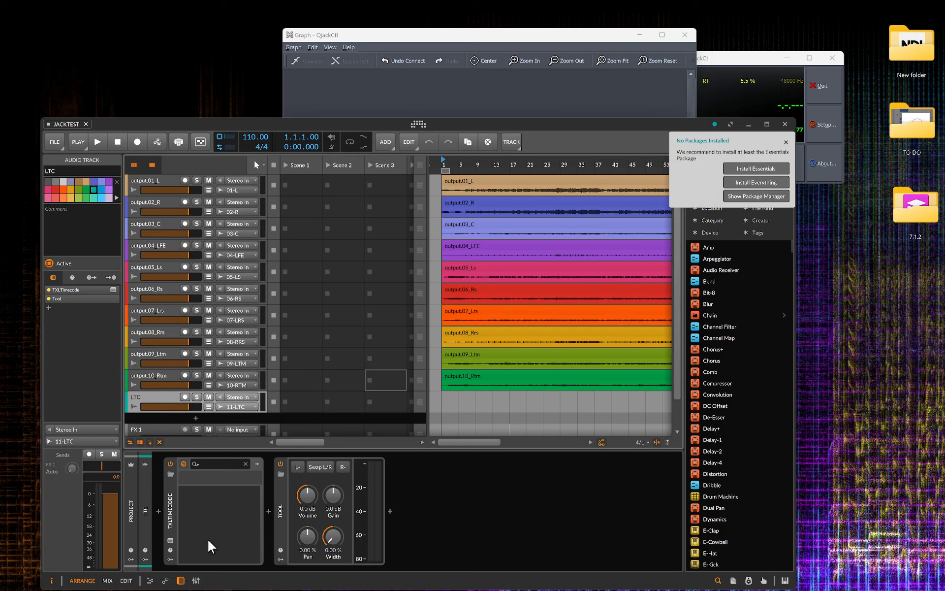
{"action": "left_click", "coordinate": [170, 541]}
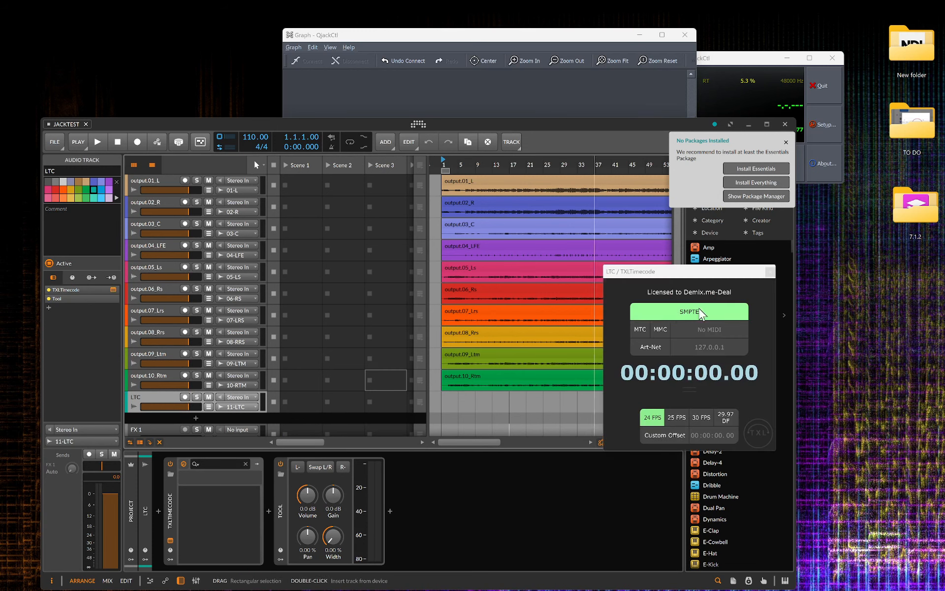
{"action": "left_click", "coordinate": [770, 271]}
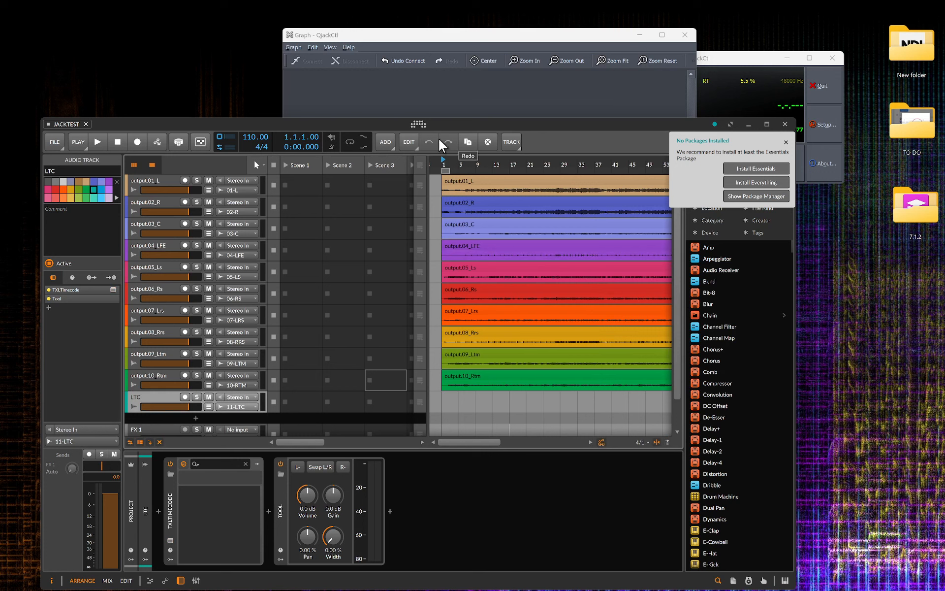
Connect Bitwig Studio's 11-LTC output to SAMS-SURFACE's to_slave_129 port.
{"action": "left_click", "coordinate": [427, 38]}
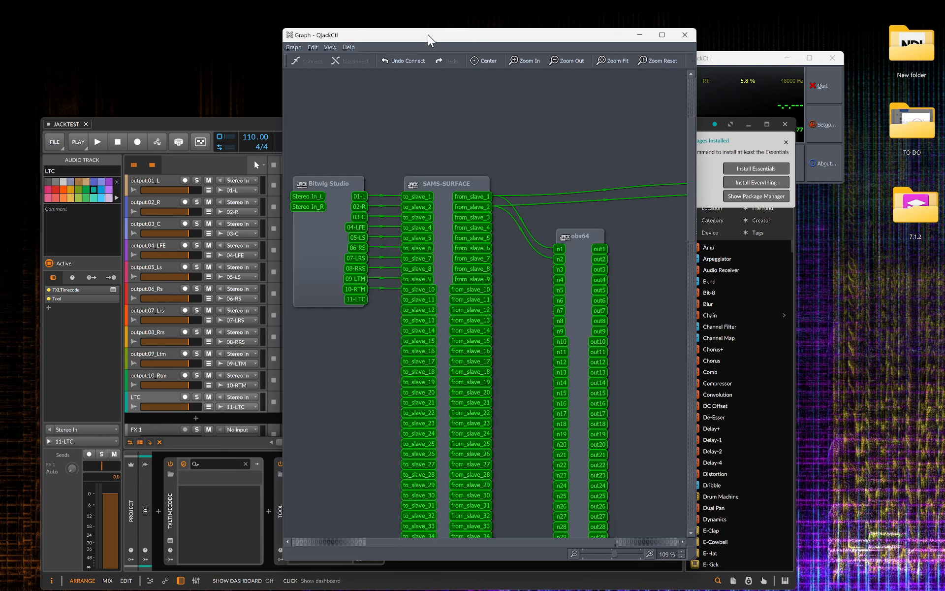
{"action": "left_click_drag", "start_coordinate": [362, 305], "coordinate": [411, 476]}
{"action": "scroll", "coordinate": [390, 401], "scroll_direction": "down", "scroll_amount": 10}
{"action": "scroll", "coordinate": [392, 408], "scroll_direction": "down", "scroll_amount": 10}
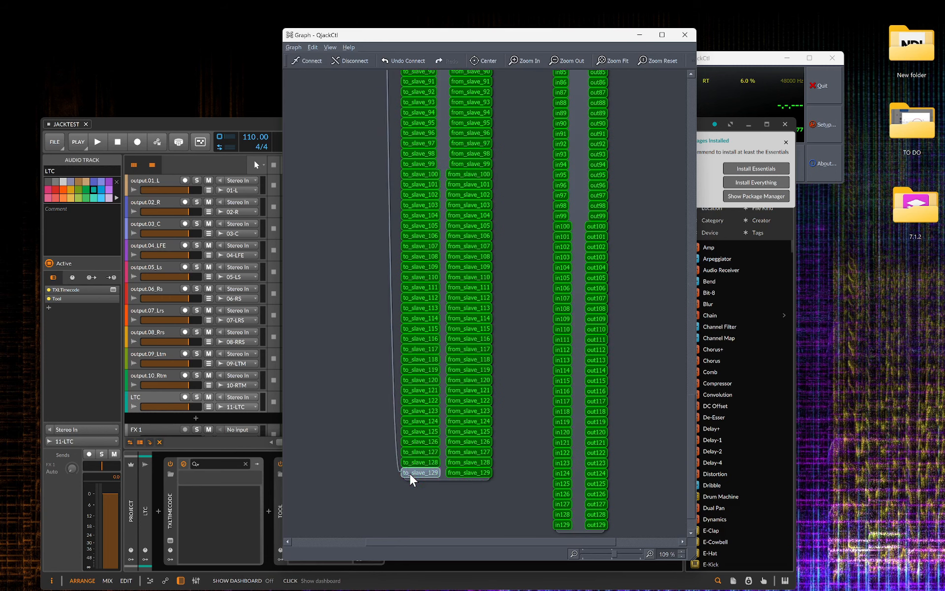
{"action": "scroll", "coordinate": [419, 335], "scroll_direction": "up", "scroll_amount": 18}
{"action": "scroll", "coordinate": [420, 296], "scroll_direction": "up", "scroll_amount": 16}
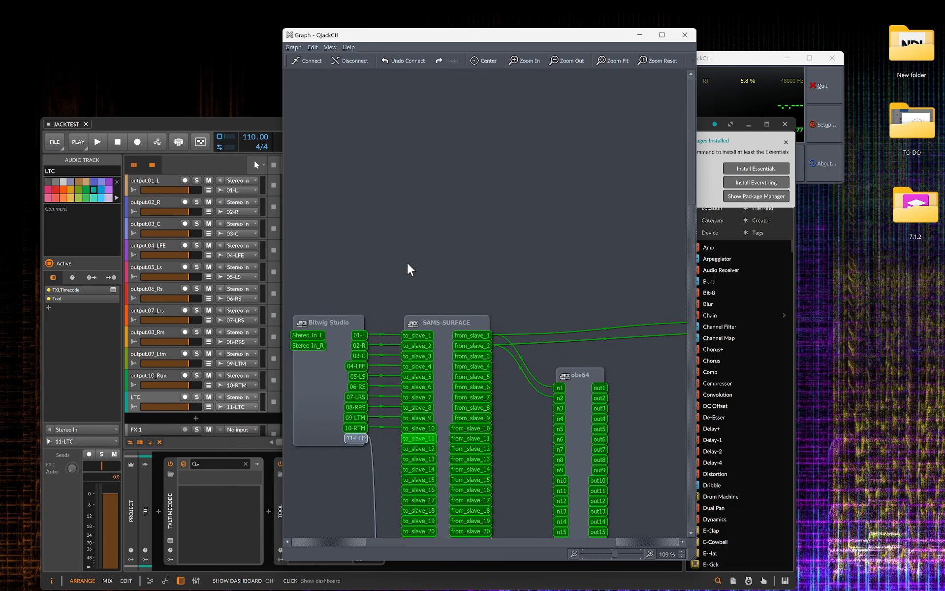
{"action": "scroll", "coordinate": [420, 238], "scroll_direction": "down", "scroll_amount": 4}
{"action": "left_click", "coordinate": [414, 141]}
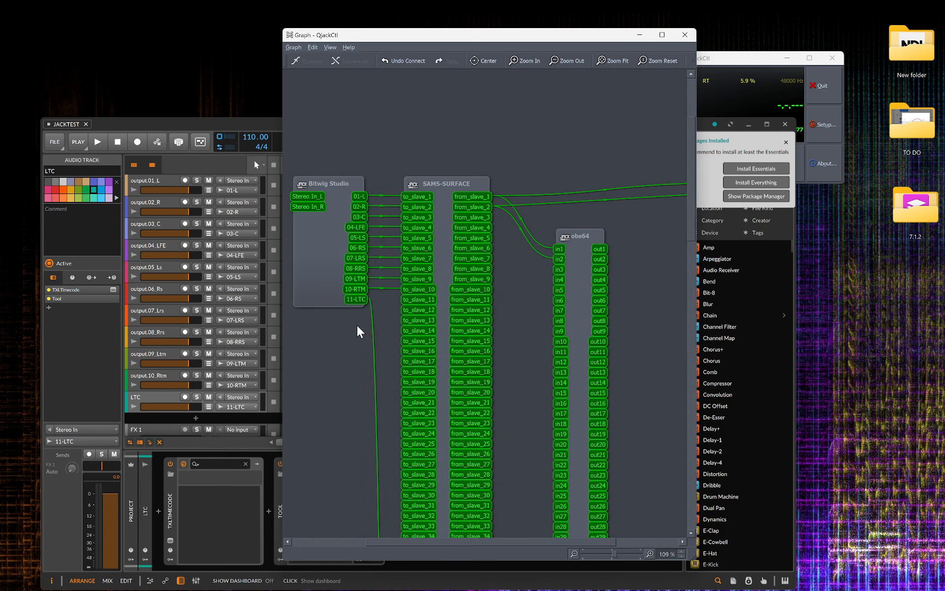
{"action": "left_click_drag", "start_coordinate": [346, 130], "coordinate": [427, 295]}
{"action": "key", "text": "ctrl+c"}
{"action": "left_click", "coordinate": [586, 238]}
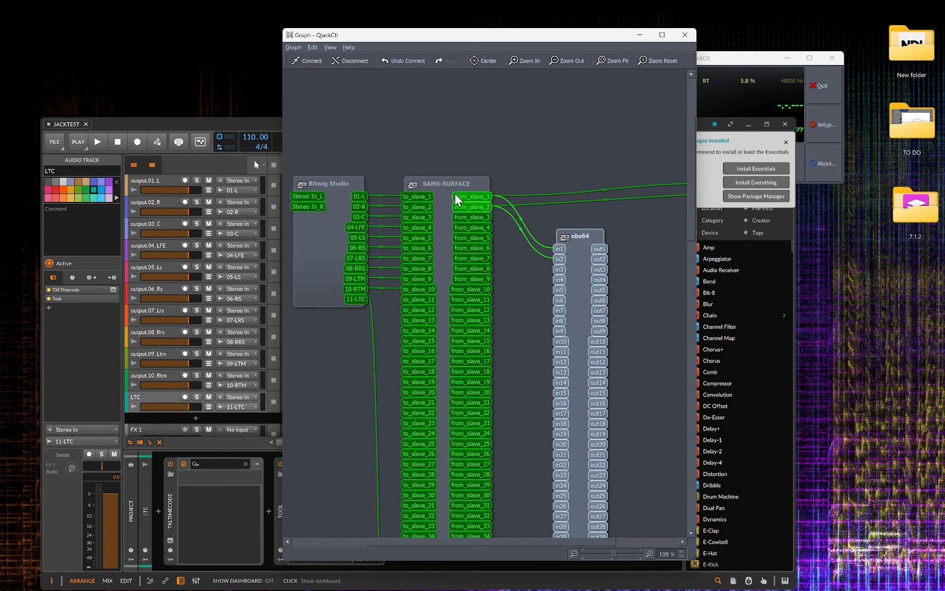
Zoom out the connection graph and move the system playback node beside SAMS-SURFACE.
{"action": "scroll", "coordinate": [454, 208], "scroll_direction": "down", "scroll_amount": 4}
{"action": "left_click", "coordinate": [577, 207]}
{"action": "left_click_drag", "start_coordinate": [606, 197], "coordinate": [643, 250]}
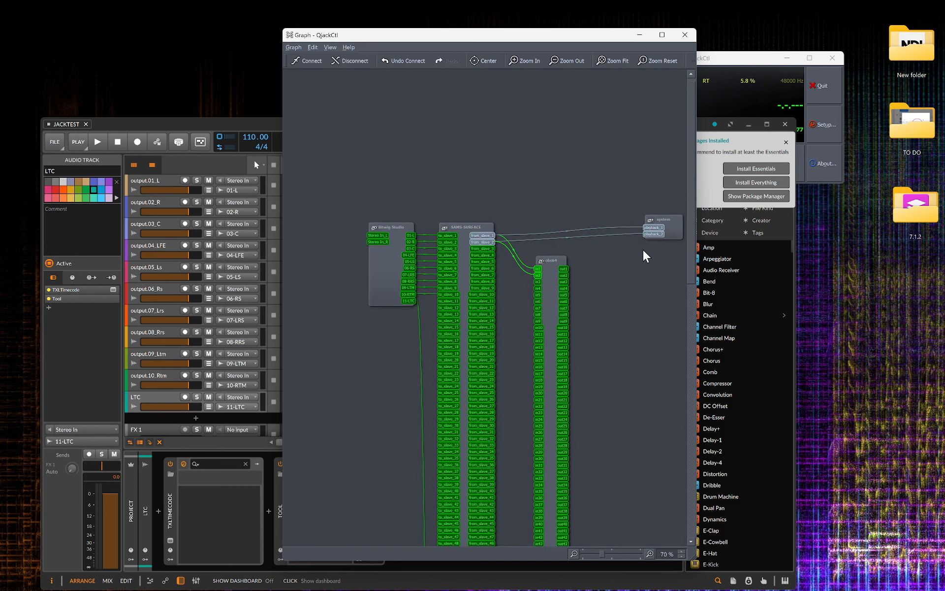
{"action": "left_click", "coordinate": [642, 283]}
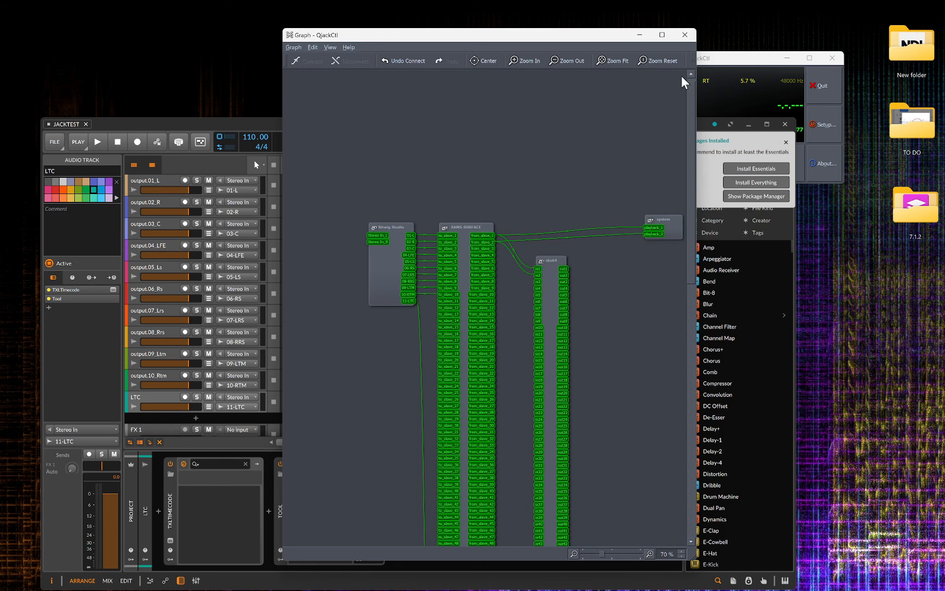
{"action": "left_click", "coordinate": [684, 36]}
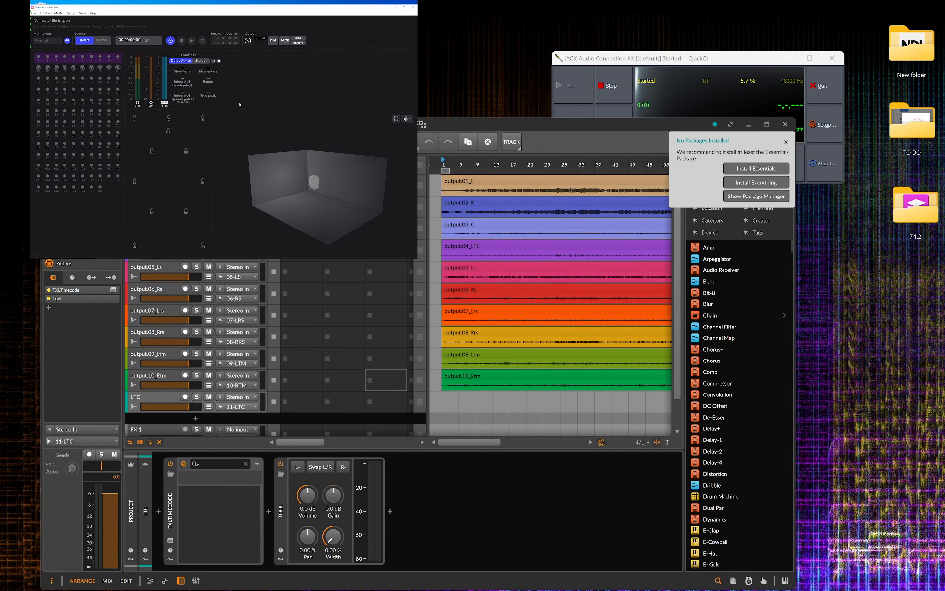
Start playback of the JACKTEST project in Bitwig.
{"action": "left_click", "coordinate": [767, 124]}
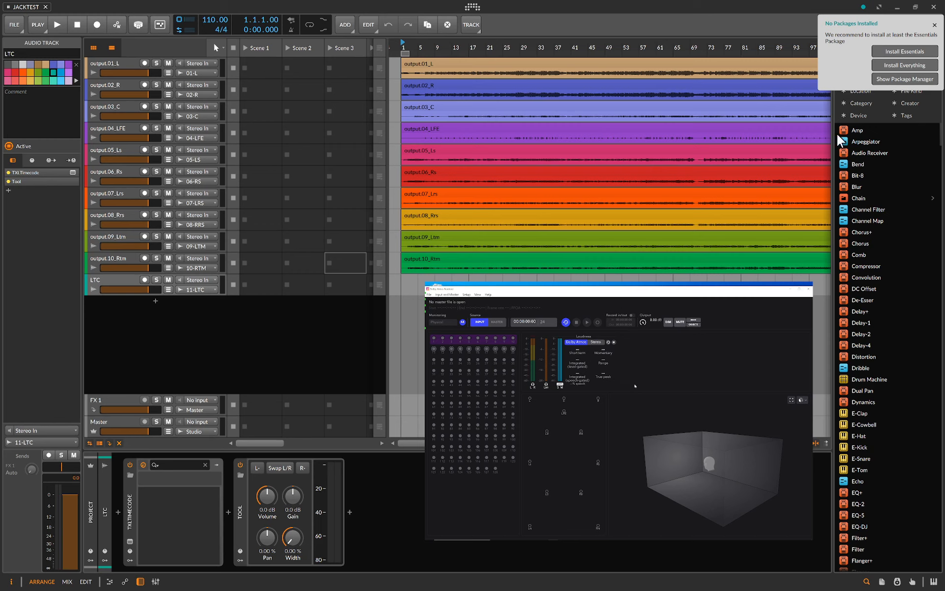
{"action": "left_click", "coordinate": [604, 7]}
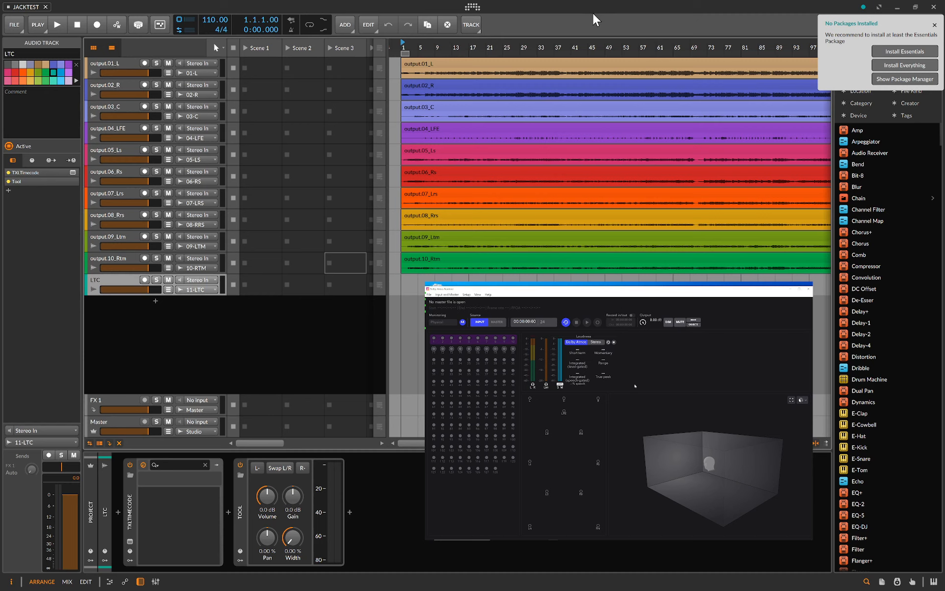
{"action": "left_click", "coordinate": [58, 25]}
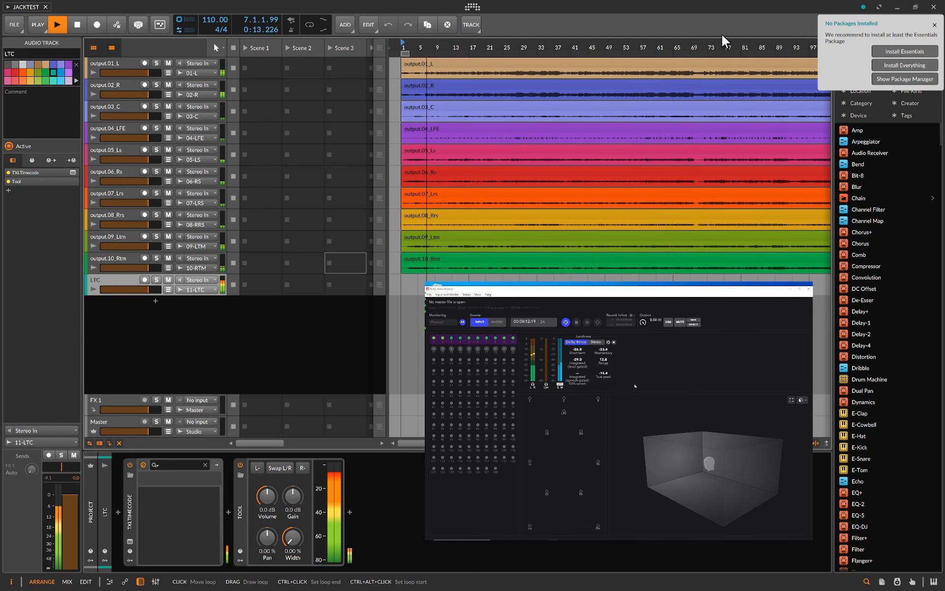
{"action": "left_click", "coordinate": [898, 7]}
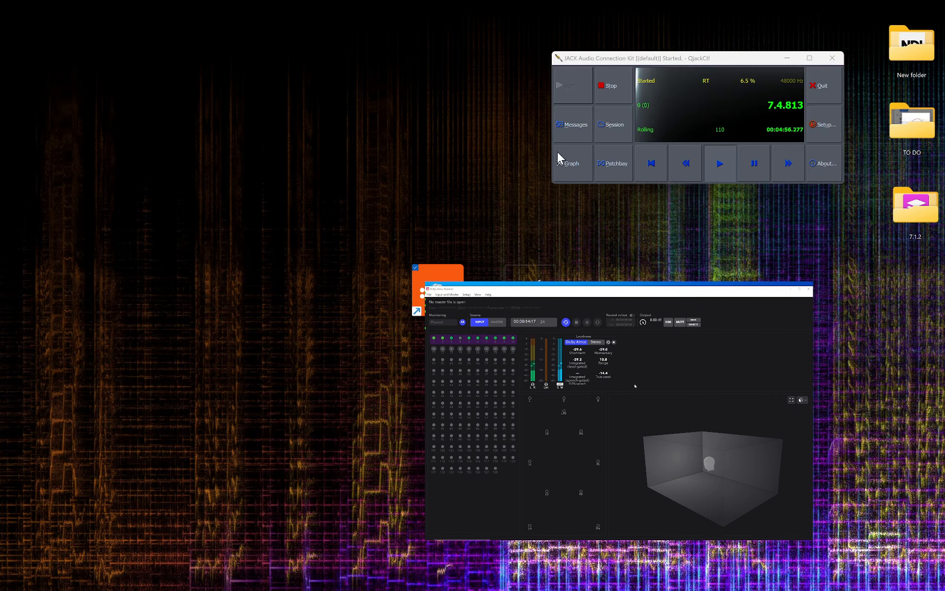
Reposition the system playback node in the connection graph and the QjackCtl main window, then close the graph.
{"action": "left_click", "coordinate": [568, 163]}
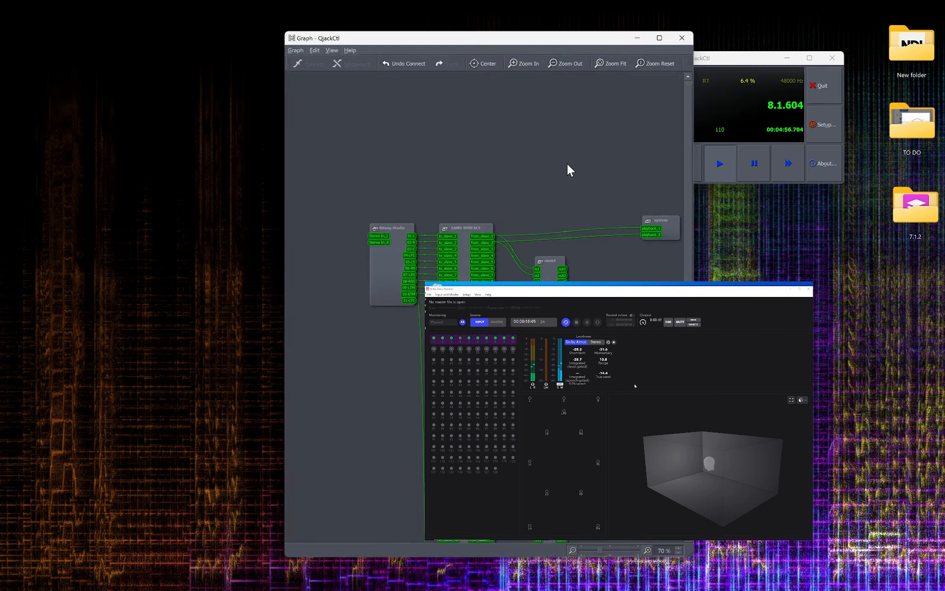
{"action": "left_click", "coordinate": [465, 225]}
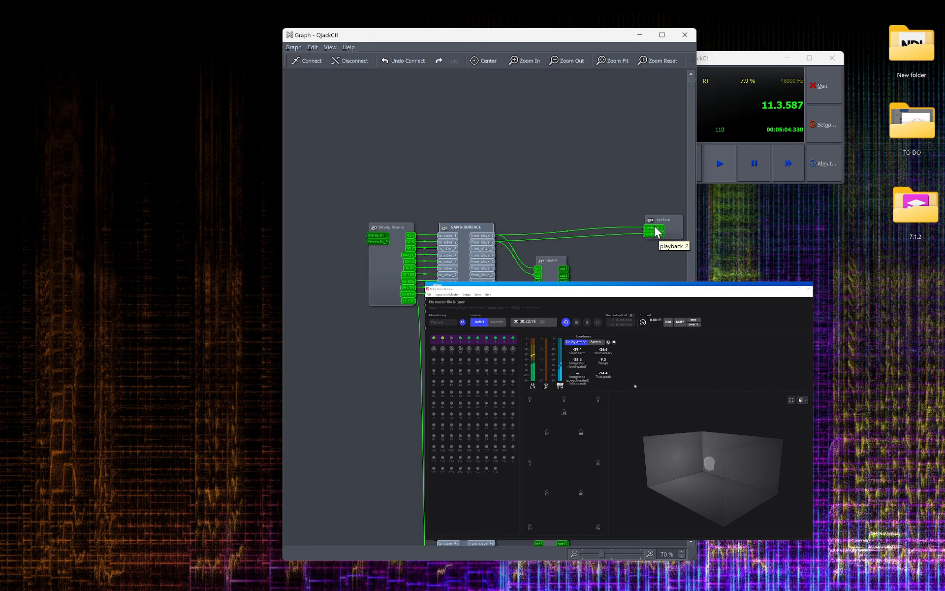
{"action": "left_click_drag", "start_coordinate": [645, 197], "coordinate": [653, 216]}
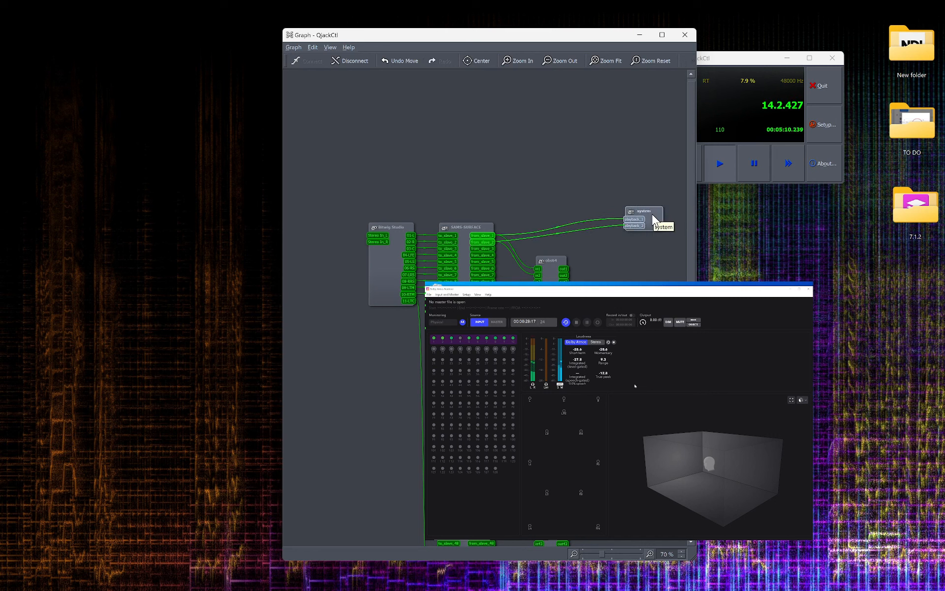
{"action": "left_click", "coordinate": [734, 62]}
{"action": "left_click_drag", "start_coordinate": [734, 60], "coordinate": [686, 89]}
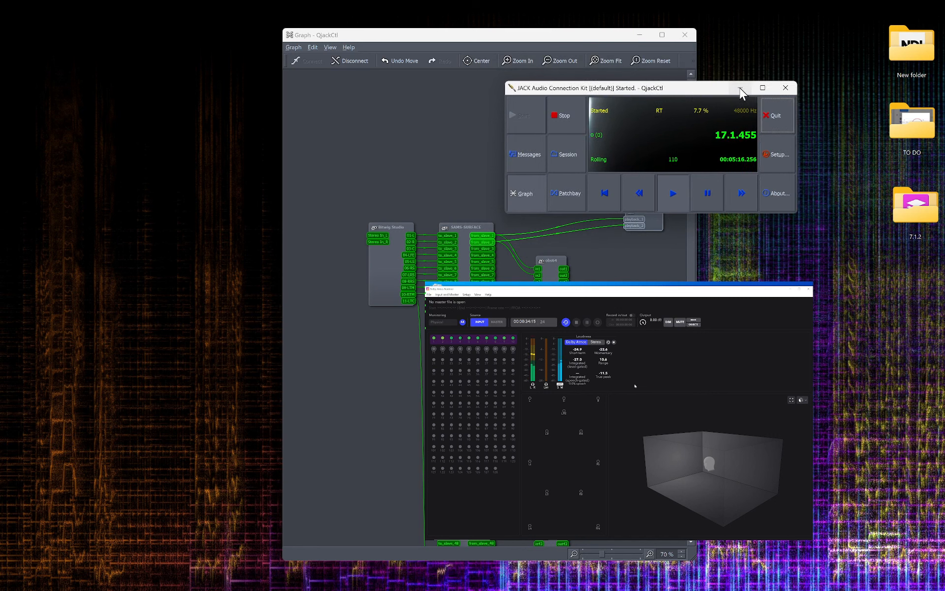
{"action": "left_click", "coordinate": [430, 125]}
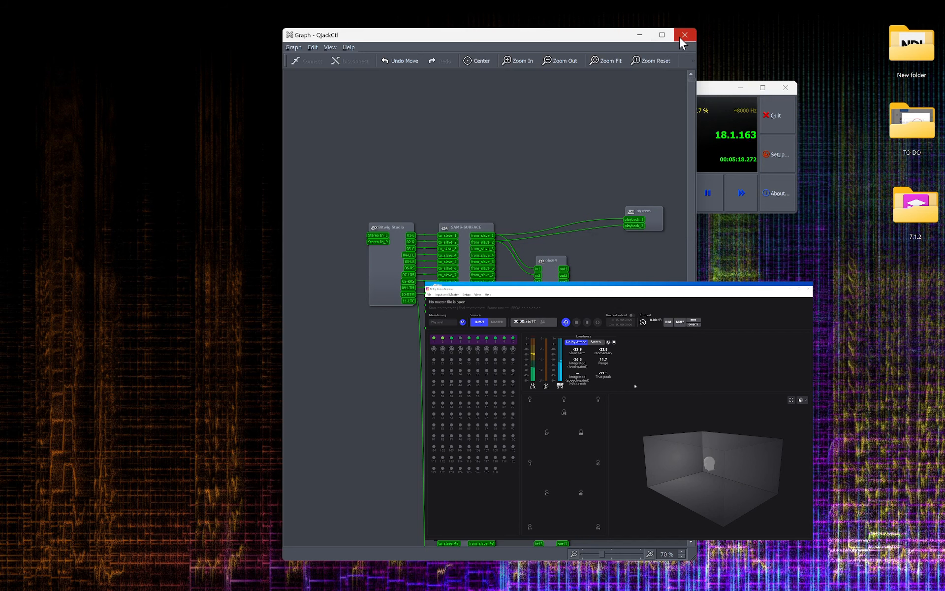
{"action": "left_click", "coordinate": [685, 39]}
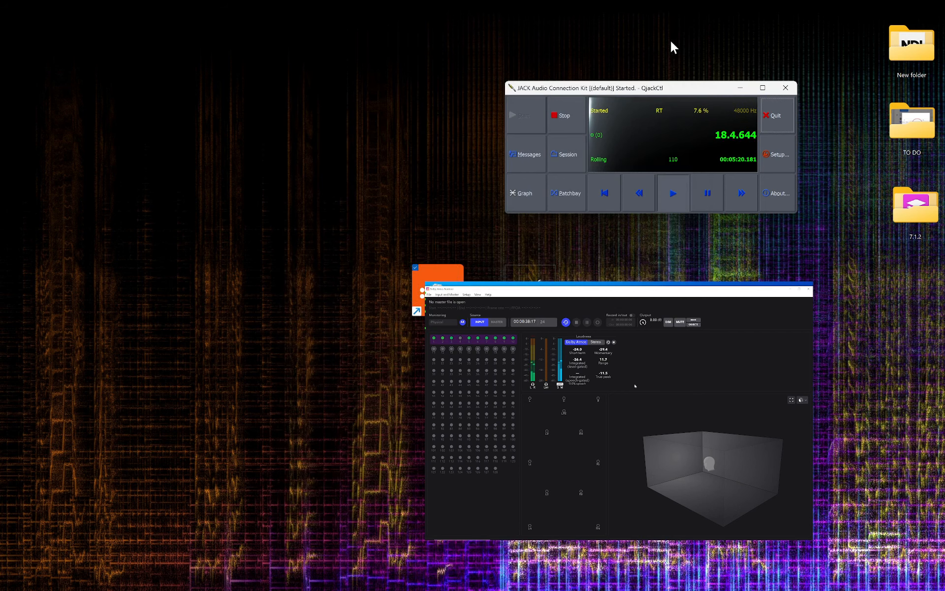
Solo the output.01_L and output.02_R tracks in turn to test the channel routing.
{"action": "left_click", "coordinate": [710, 580]}
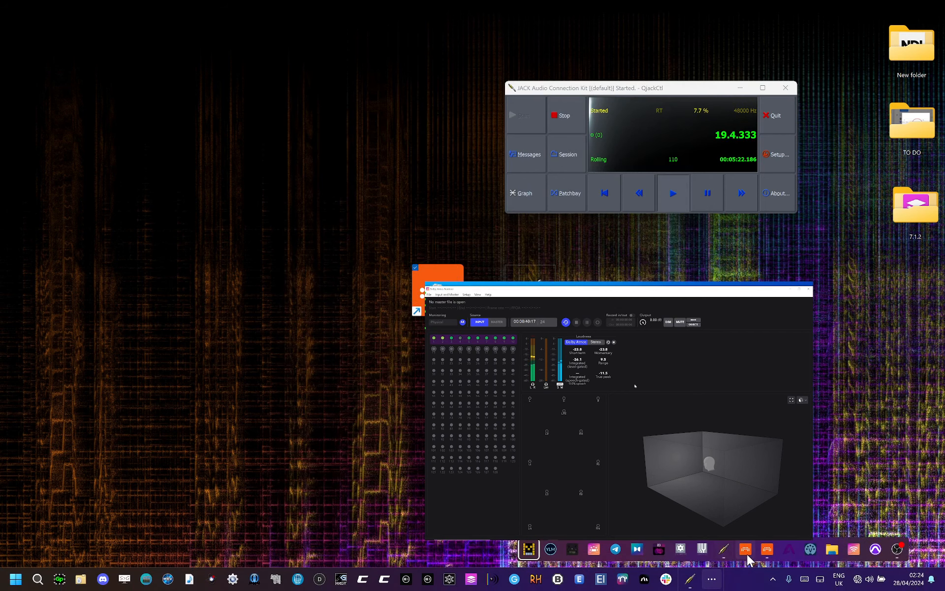
{"action": "left_click", "coordinate": [769, 554]}
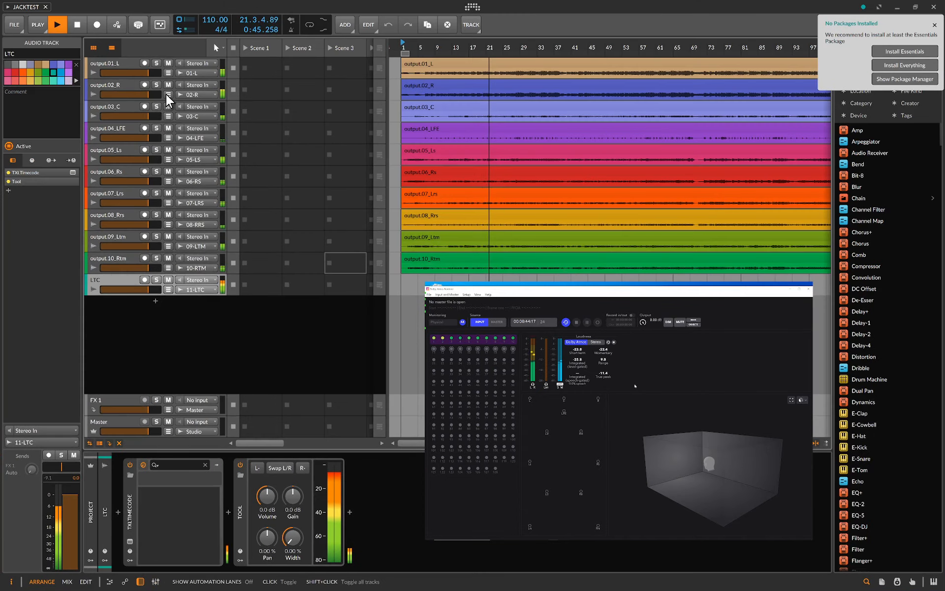
{"action": "left_click", "coordinate": [156, 63]}
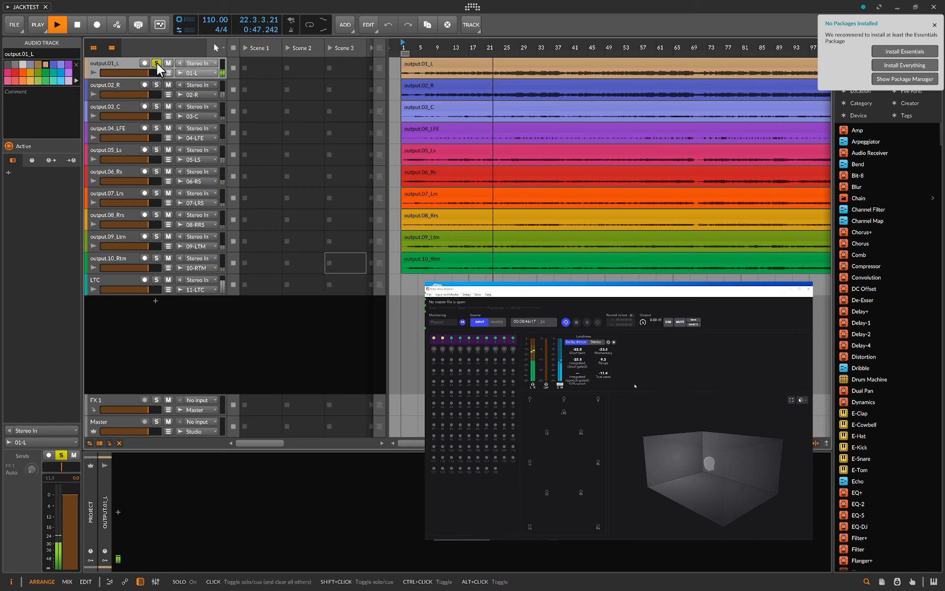
{"action": "left_click", "coordinate": [157, 85]}
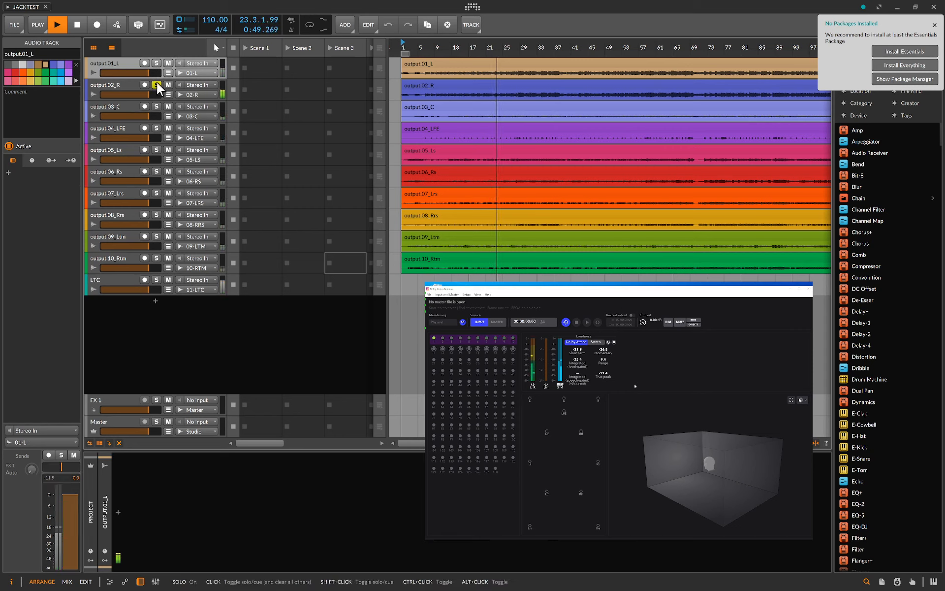
{"action": "left_click", "coordinate": [158, 66], "text": "shift"}
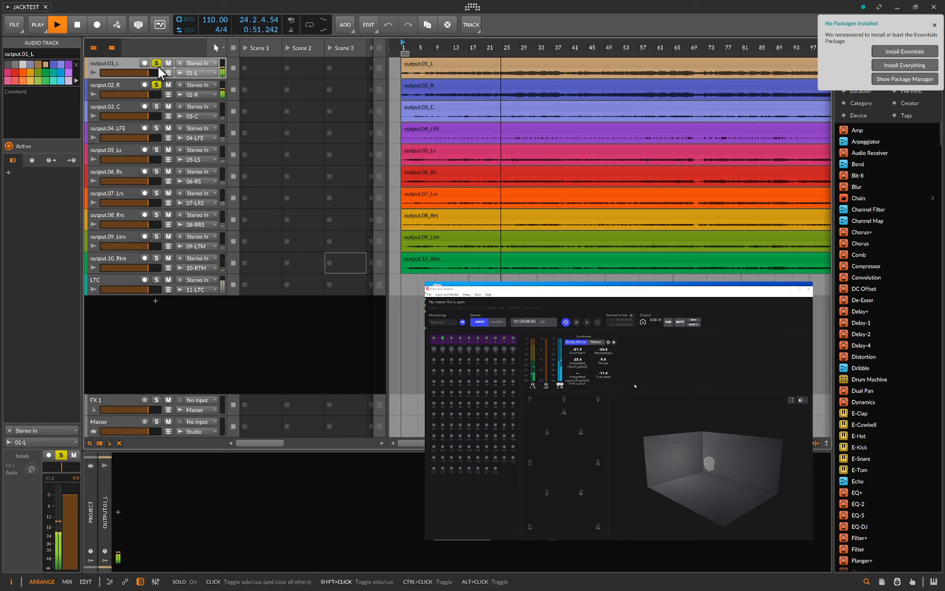
{"action": "left_click", "coordinate": [156, 65]}
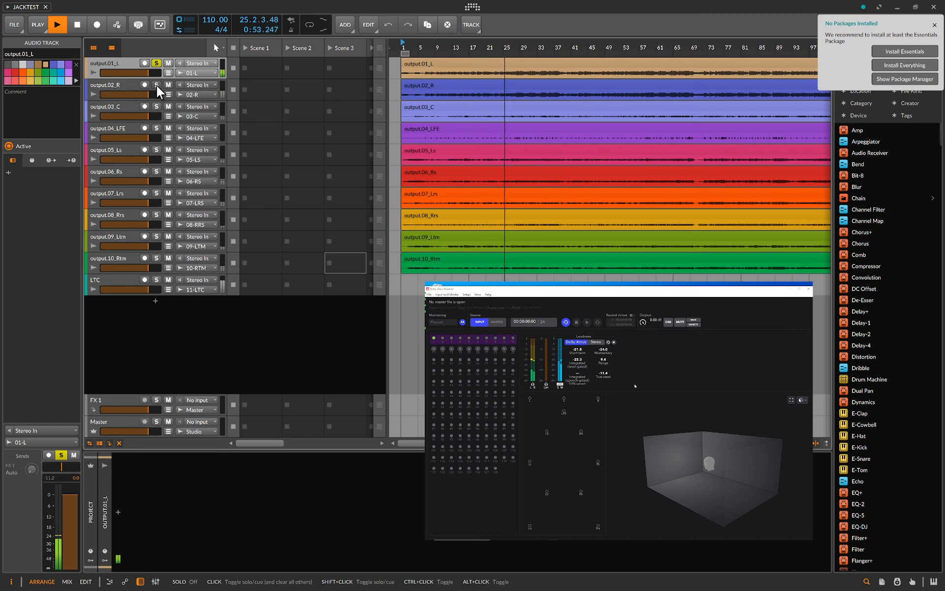
{"action": "left_click", "coordinate": [157, 65]}
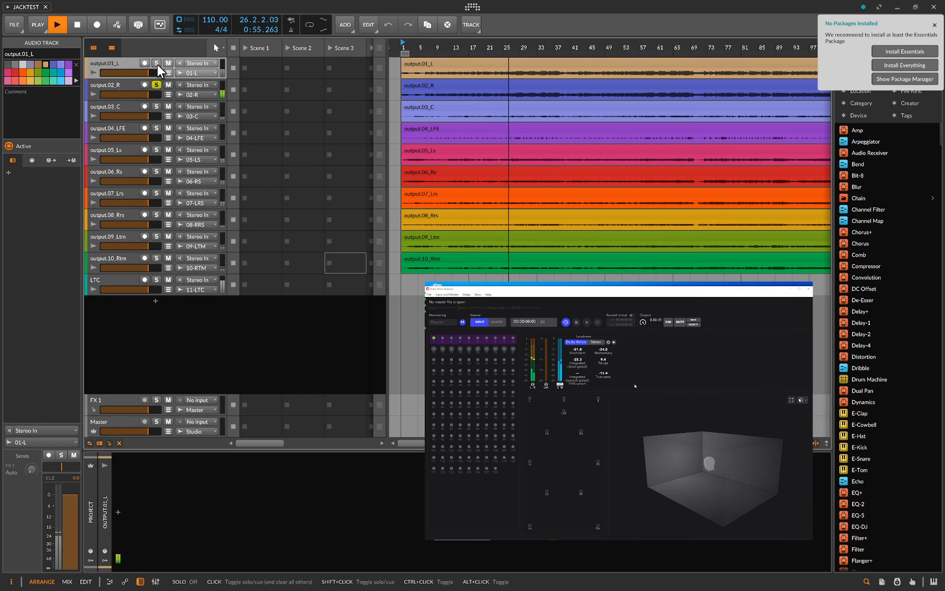
{"action": "left_click", "coordinate": [157, 85]}
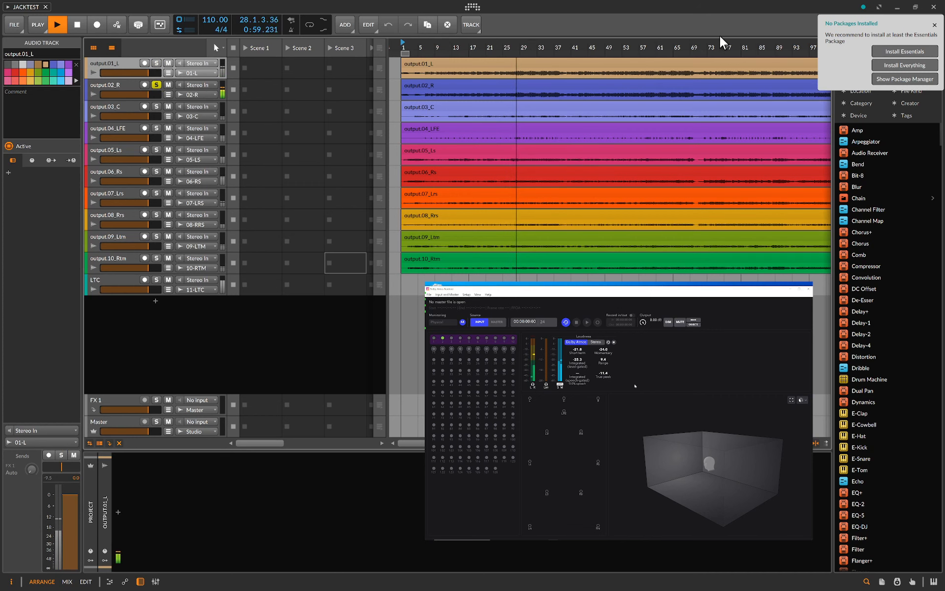
Review the JACK server's setup parameters, including driver, interface, sample rate and frames per period, then cancel the dialog.
{"action": "left_click", "coordinate": [892, 8]}
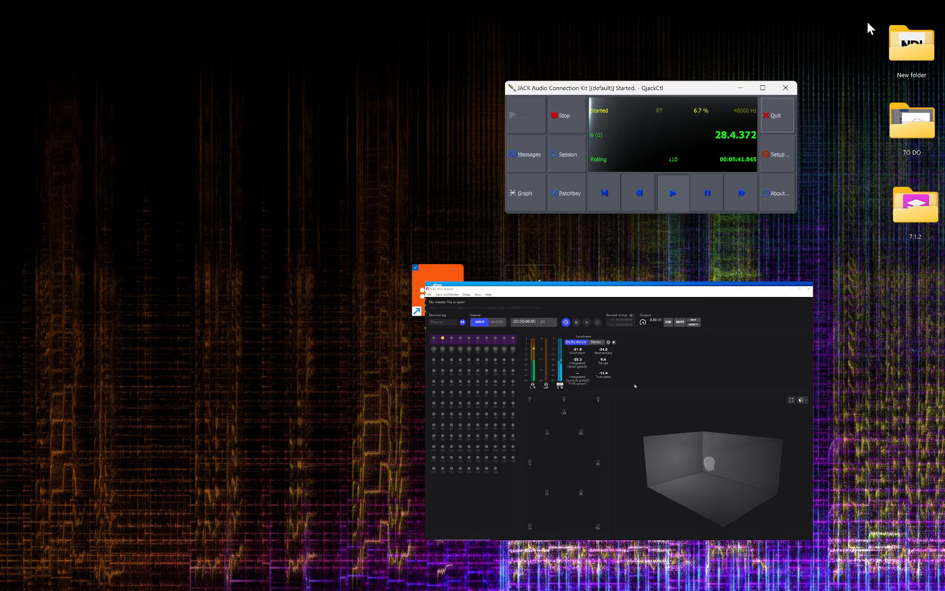
{"action": "left_click", "coordinate": [775, 157]}
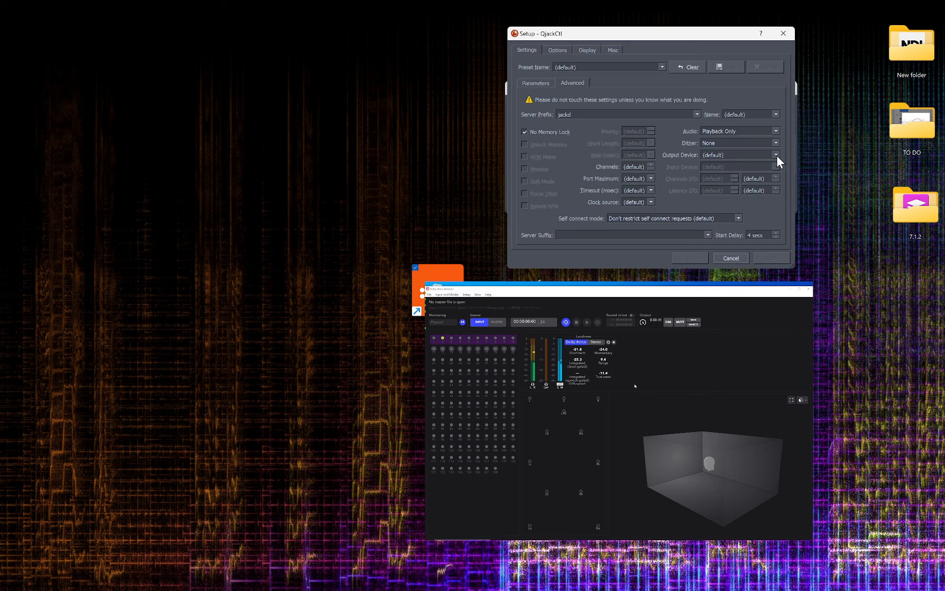
{"action": "left_click", "coordinate": [538, 83]}
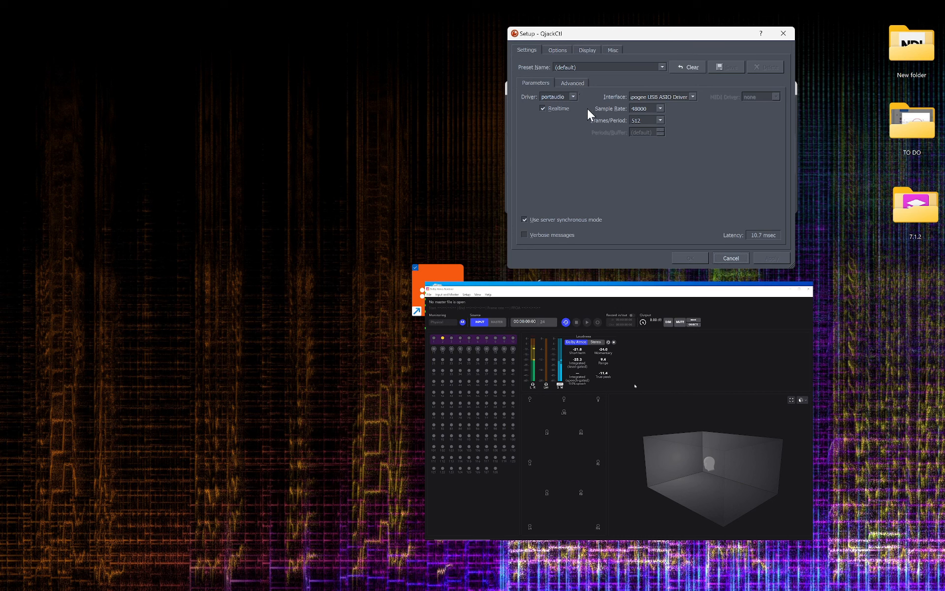
{"action": "left_click", "coordinate": [643, 120]}
{"action": "left_click", "coordinate": [734, 259]}
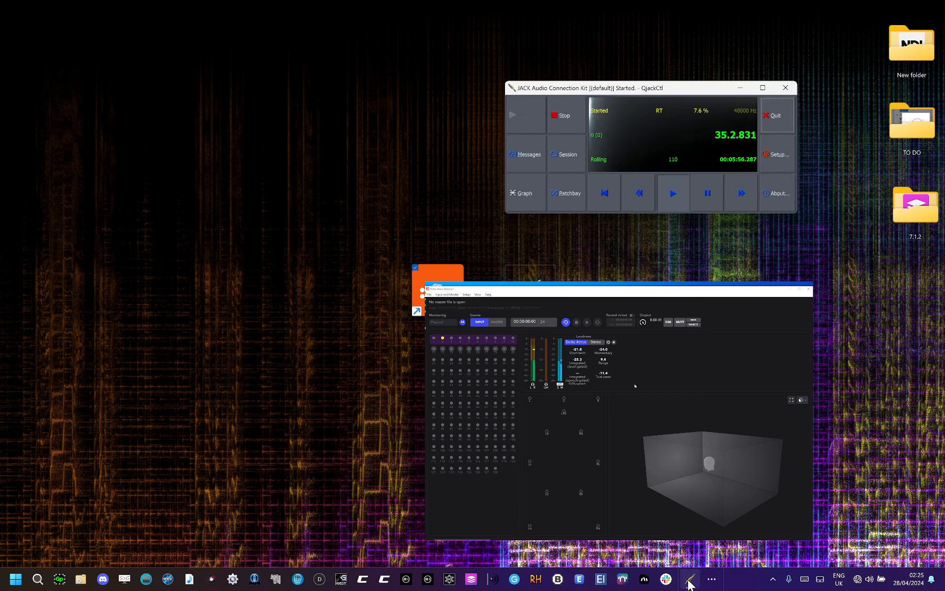
Return to the Bitwig project and stop playback of the JACKTEST project.
{"action": "left_click", "coordinate": [712, 580]}
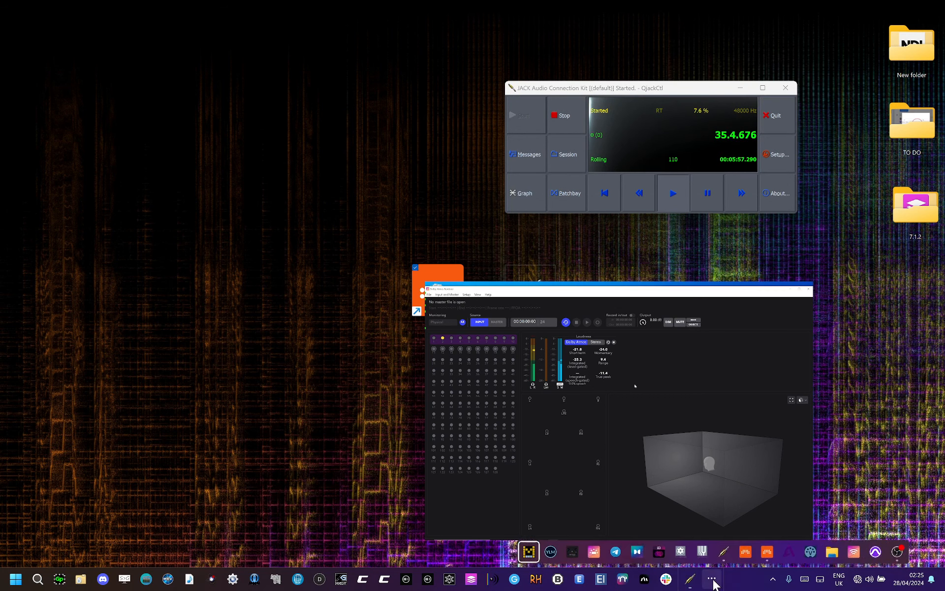
{"action": "left_click", "coordinate": [771, 549]}
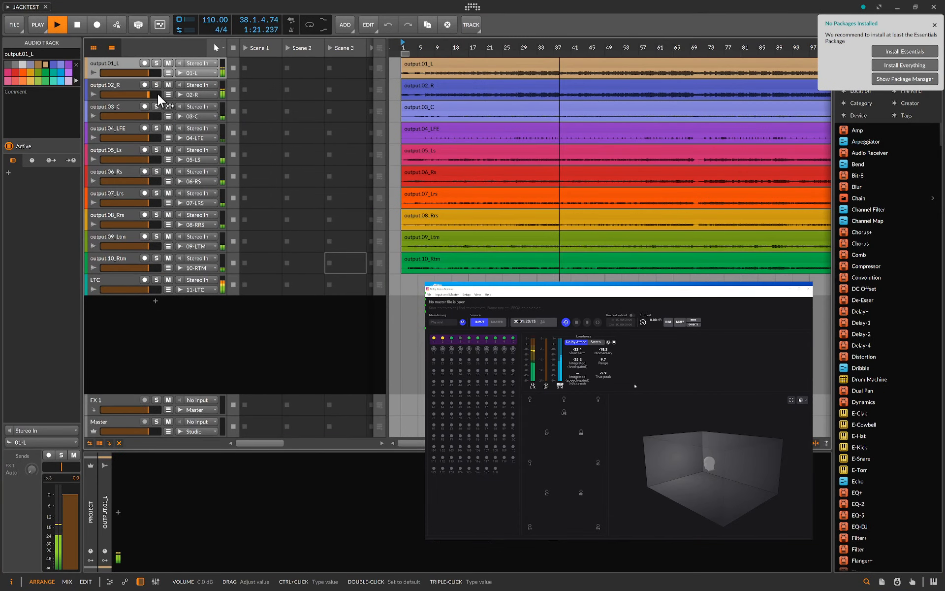
{"action": "left_click", "coordinate": [77, 25]}
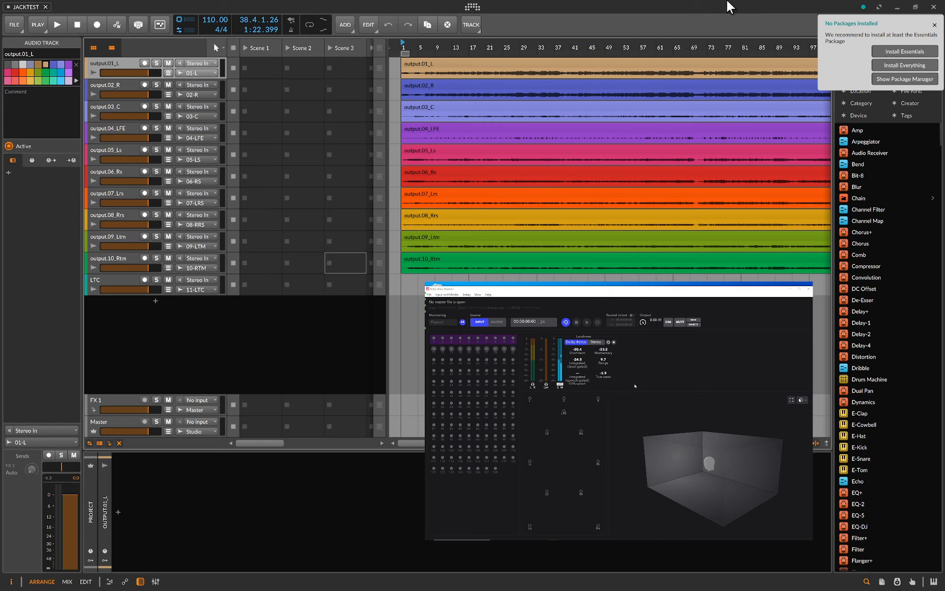
Open the Ethernet 3 adapter properties on the master PC through Control Panel's Network and Sharing Centre.
{"action": "left_click", "coordinate": [898, 6]}
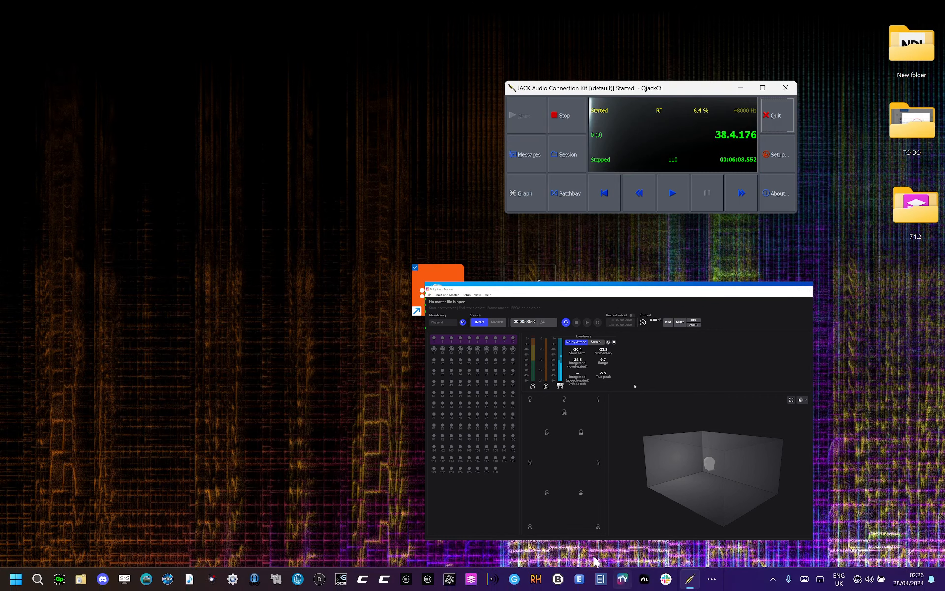
{"action": "left_click", "coordinate": [38, 579]}
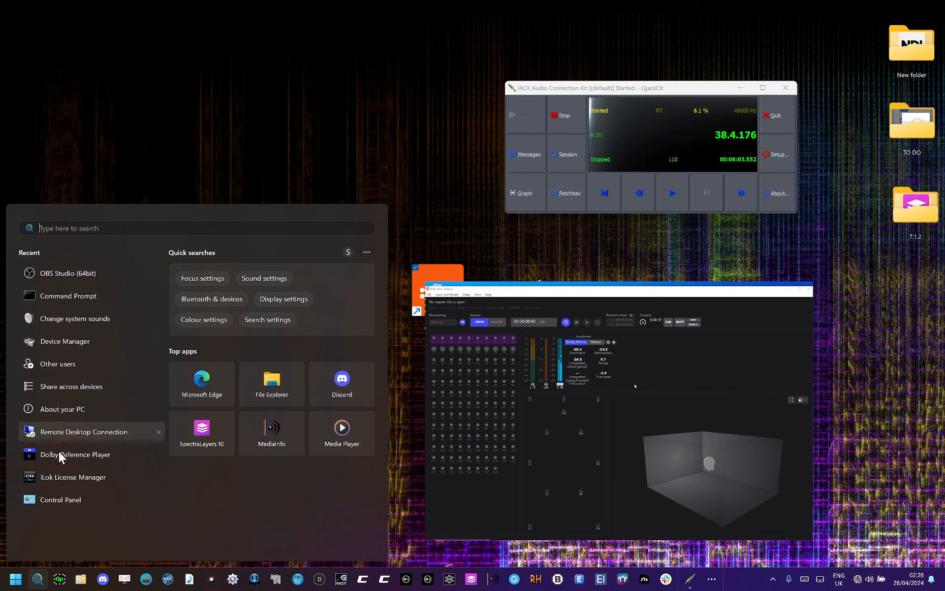
{"action": "left_click", "coordinate": [58, 500]}
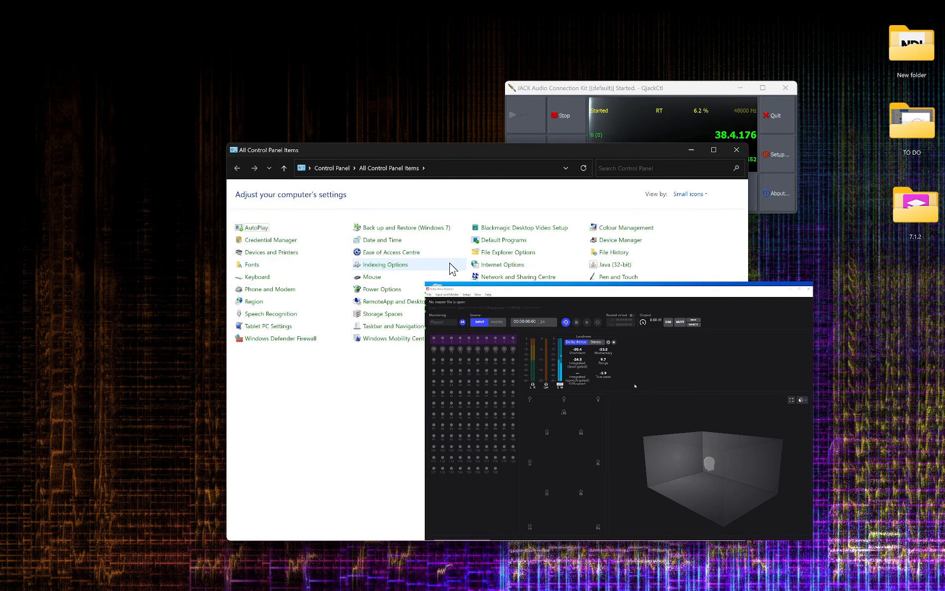
{"action": "left_click", "coordinate": [500, 277]}
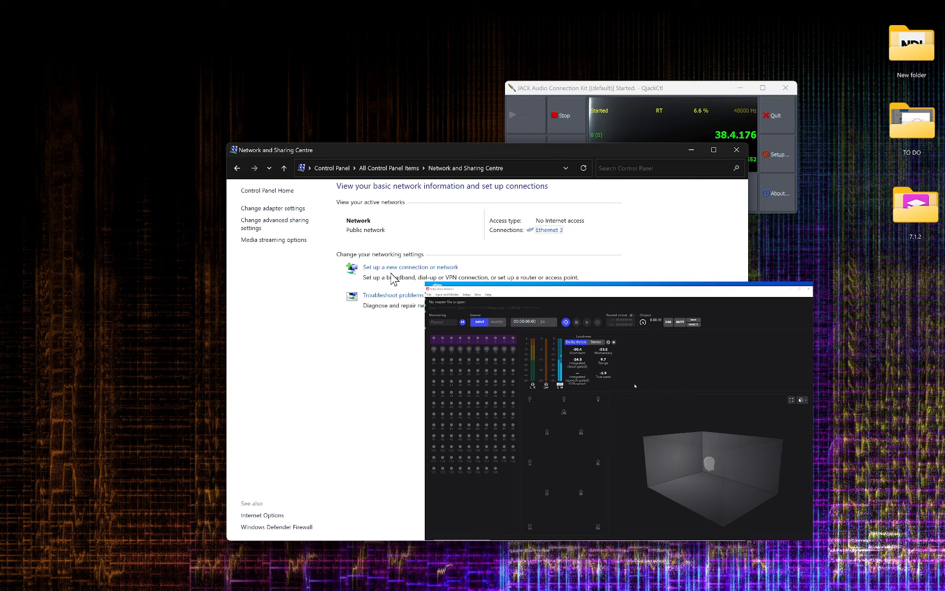
{"action": "left_click", "coordinate": [275, 210]}
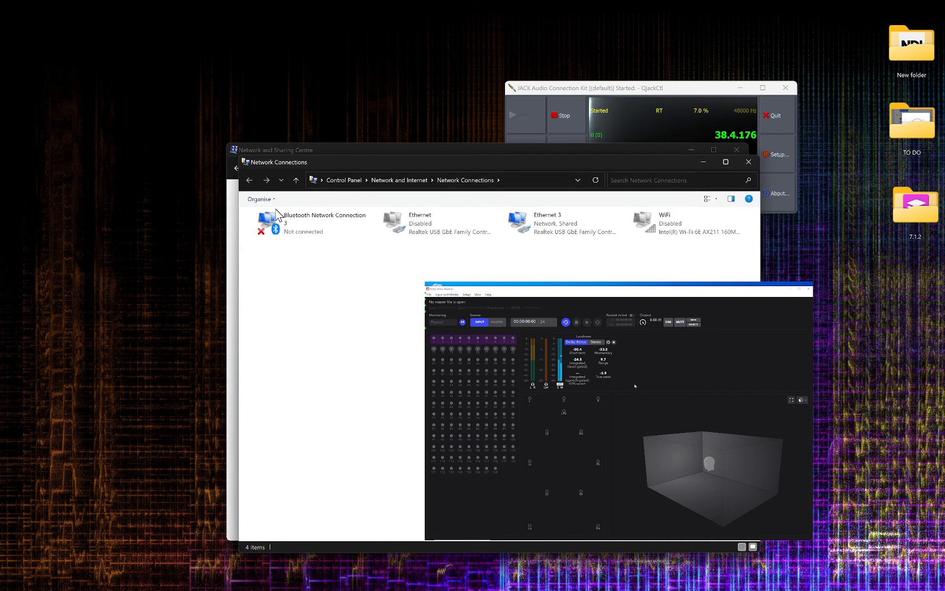
{"action": "right_click", "coordinate": [545, 227]}
{"action": "left_click", "coordinate": [574, 313]}
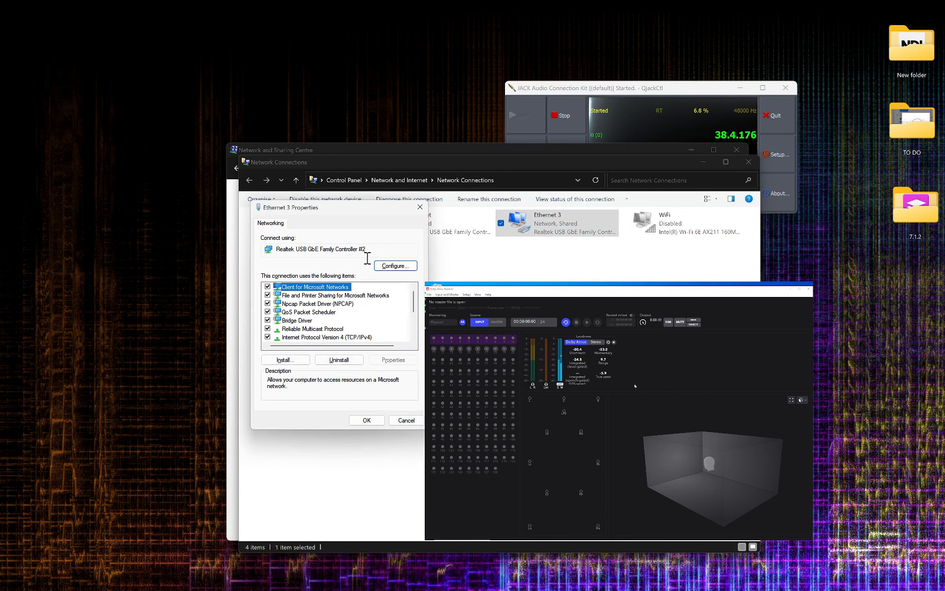
Inspect the Ethernet 3 adapter's IPv4 address, subnet mask and default gateway settings, then close the dialog.
{"action": "left_click", "coordinate": [323, 337]}
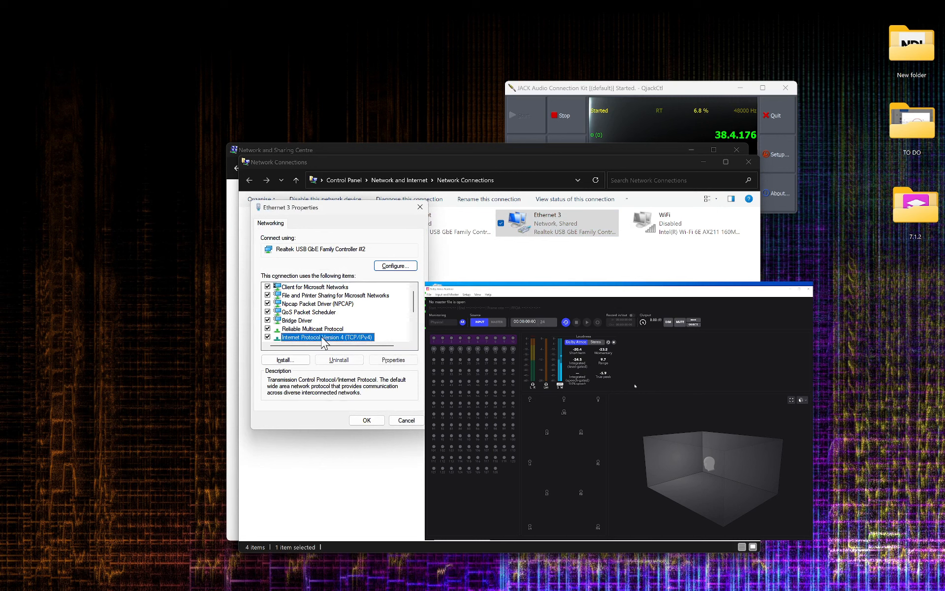
{"action": "left_click", "coordinate": [394, 360]}
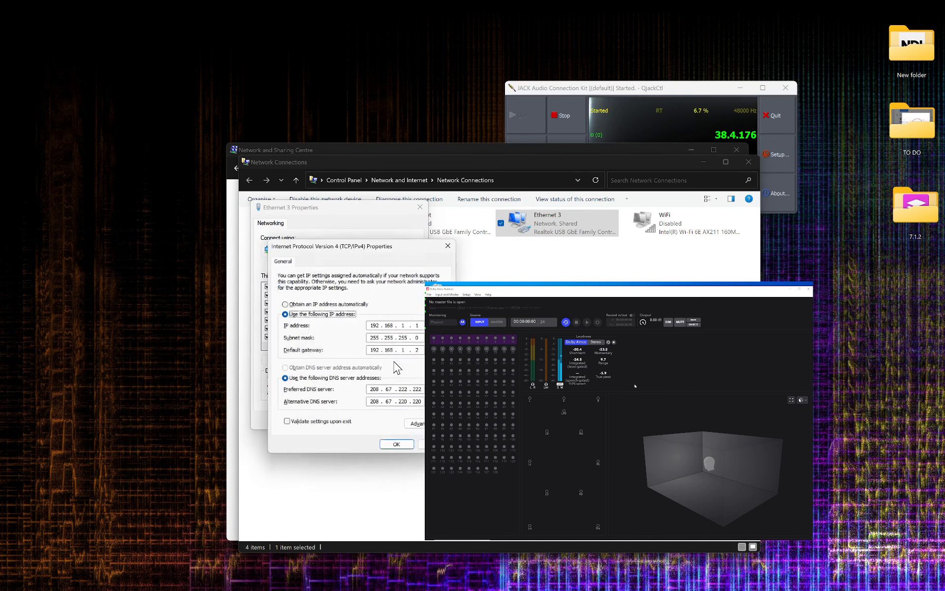
{"action": "double_click", "coordinate": [375, 328]}
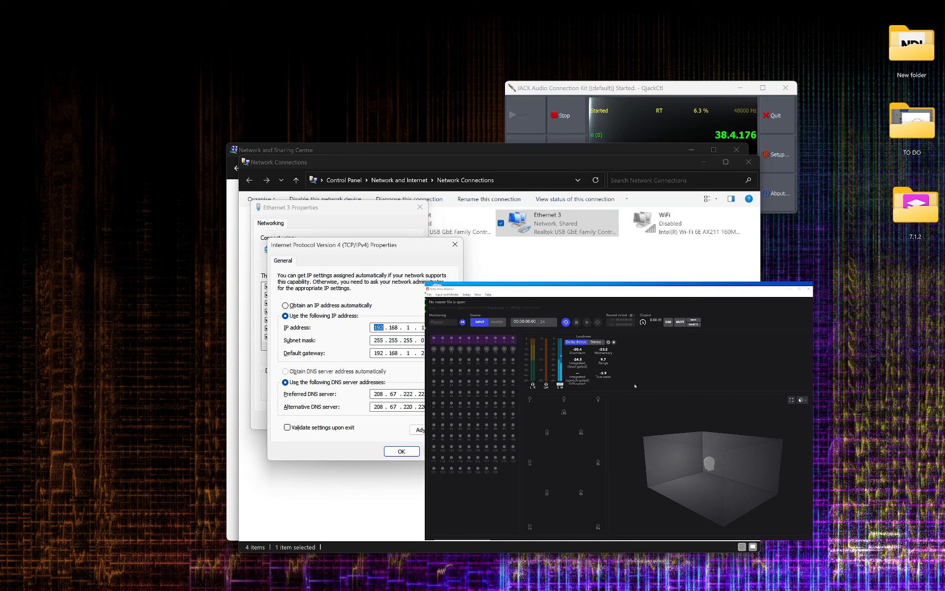
{"action": "double_click", "coordinate": [377, 352]}
{"action": "double_click", "coordinate": [378, 327]}
{"action": "double_click", "coordinate": [379, 353]}
{"action": "left_click", "coordinate": [402, 451]}
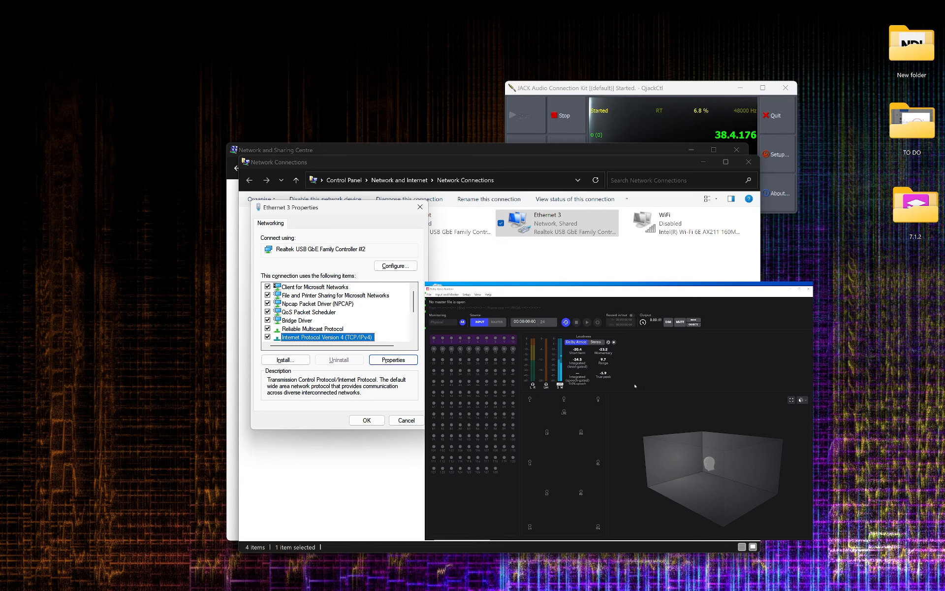
Enlarge the remote desktop view of the slave PC and minimize its Dolby Atmos Renderer window.
{"action": "left_click_drag", "start_coordinate": [635, 386], "coordinate": [316, 167]}
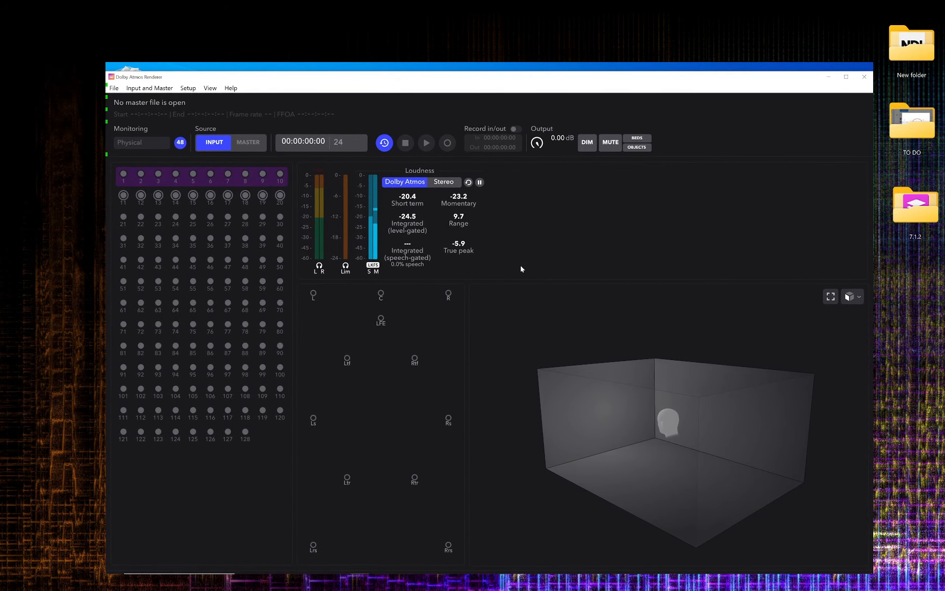
{"action": "left_click_drag", "start_coordinate": [521, 265], "coordinate": [472, 204]}
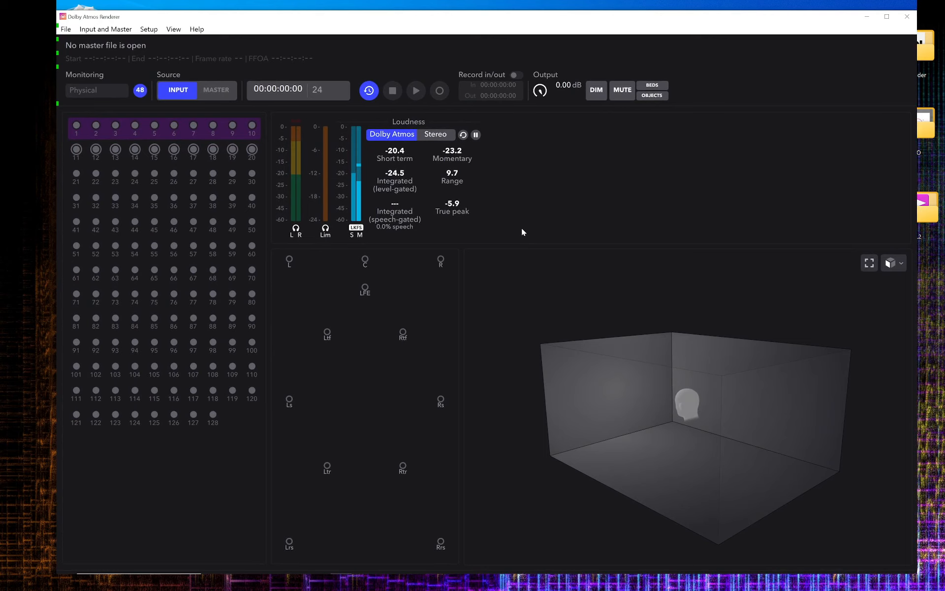
{"action": "left_click", "coordinate": [870, 20]}
Open the slave PC's network adapter settings through Control Panel's Network and Sharing Centre.
{"action": "mouse_move", "coordinate": [150, 571]}
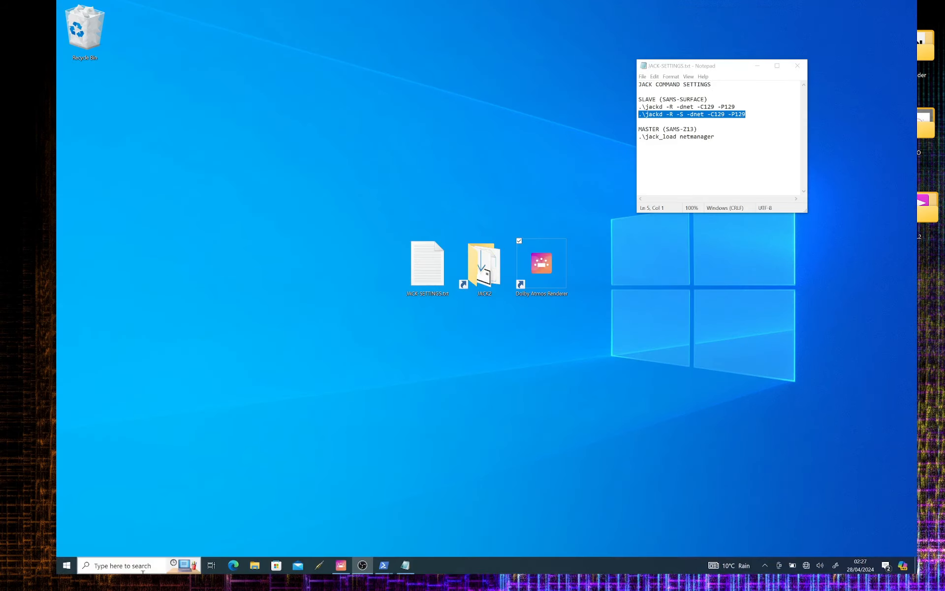
{"action": "left_click", "coordinate": [89, 566]}
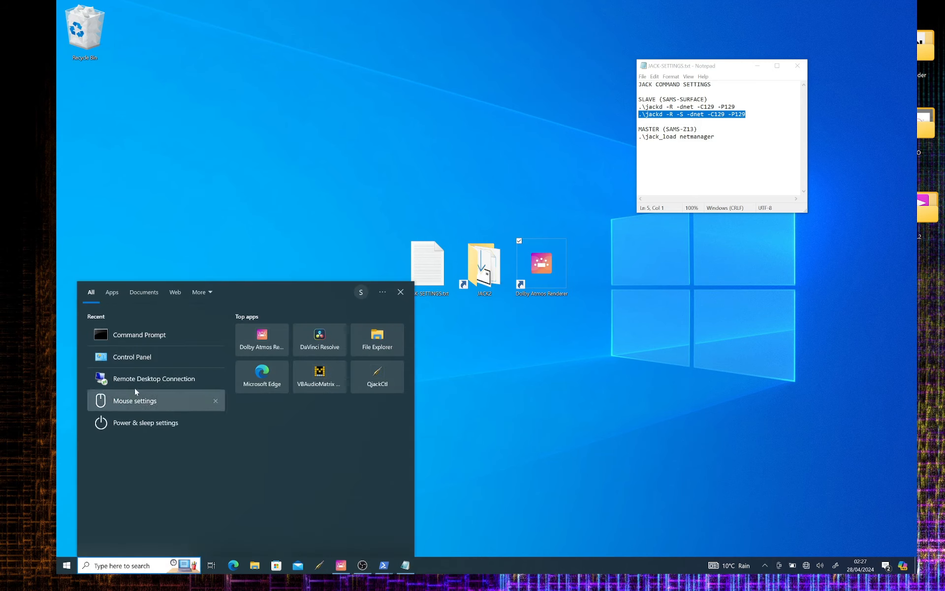
{"action": "left_click", "coordinate": [133, 358]}
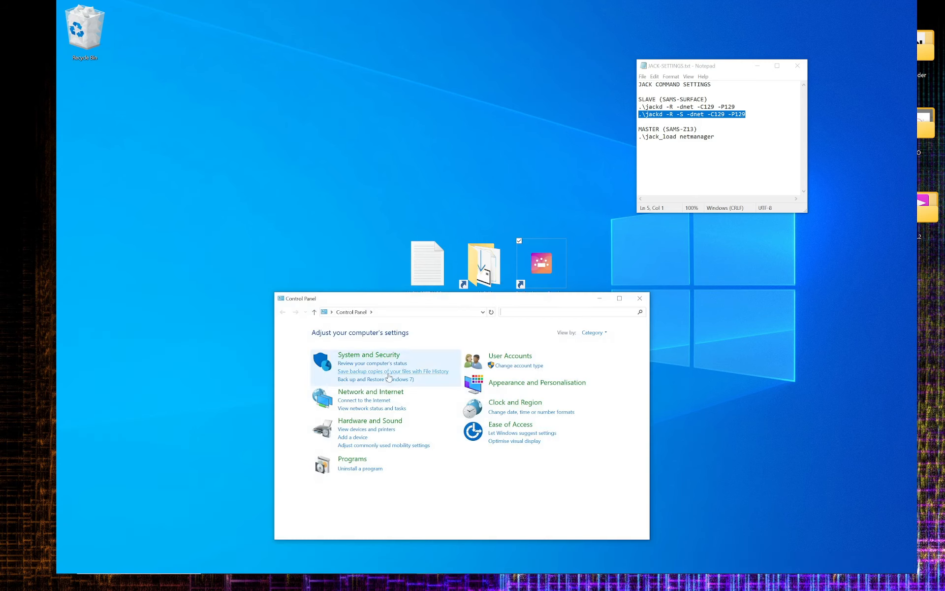
{"action": "left_click", "coordinate": [383, 392]}
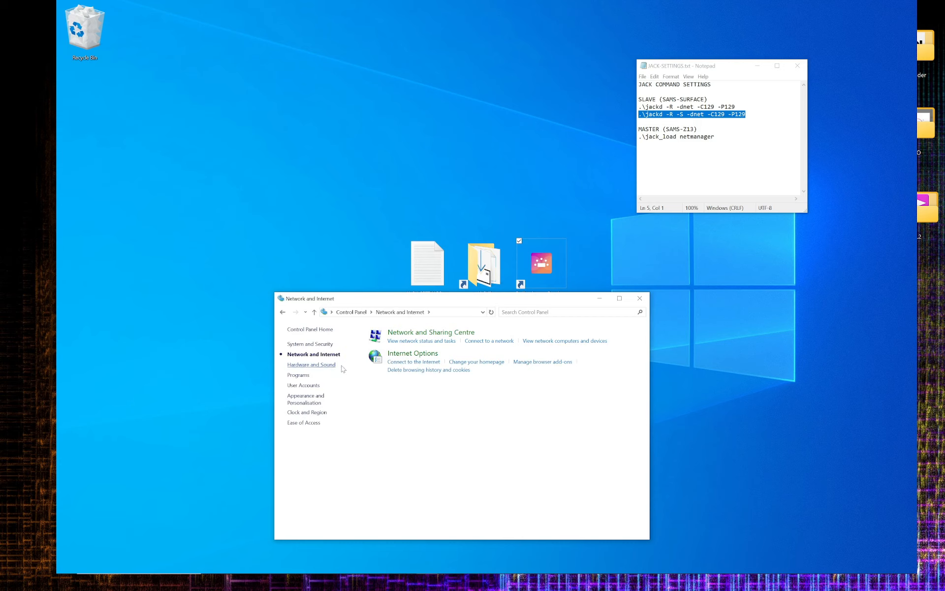
{"action": "left_click", "coordinate": [446, 336]}
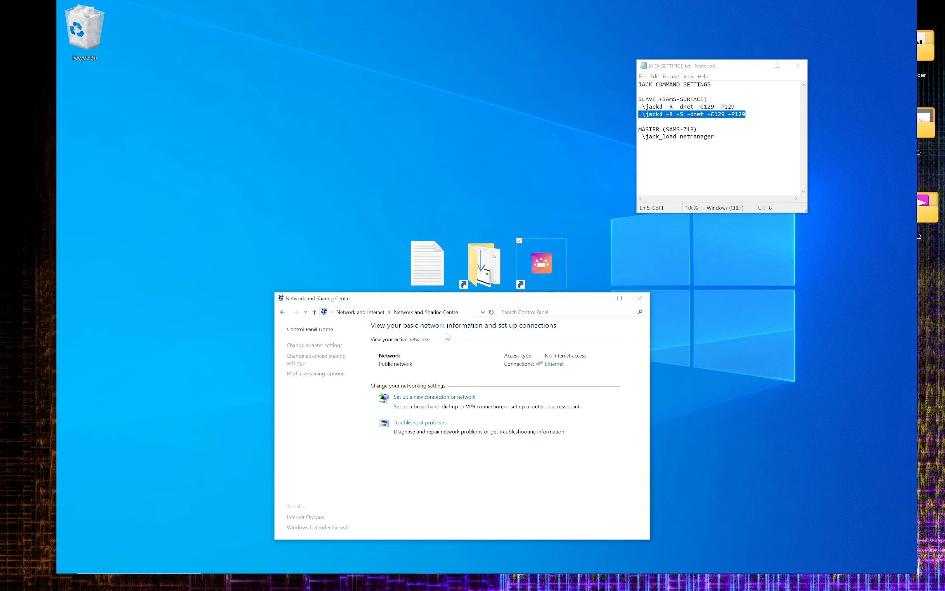
{"action": "left_click", "coordinate": [318, 346]}
Open the slave's Ethernet adapter IPv4 properties to examine its static IP address settings.
{"action": "right_click", "coordinate": [335, 363]}
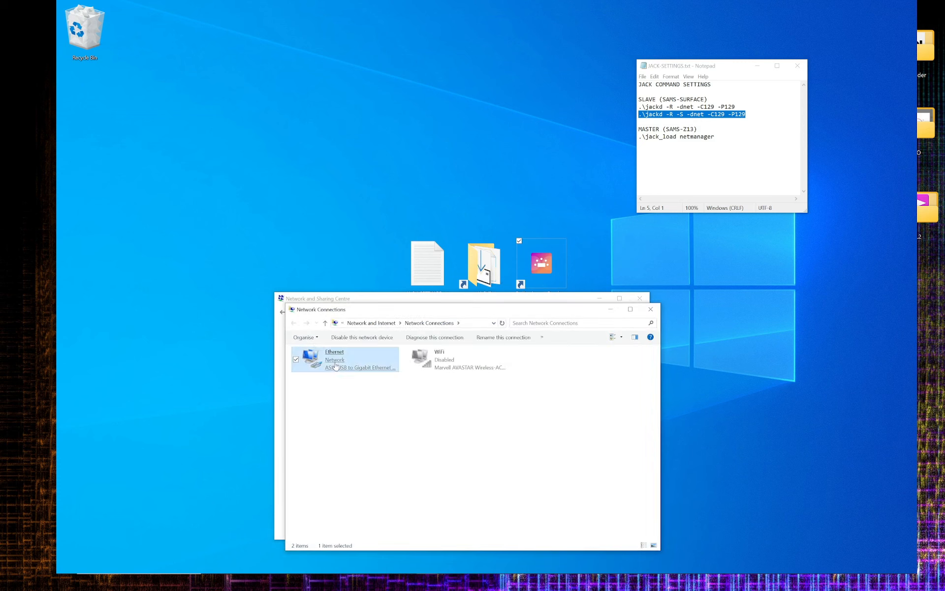
{"action": "left_click", "coordinate": [269, 444]}
{"action": "left_click", "coordinate": [371, 451]}
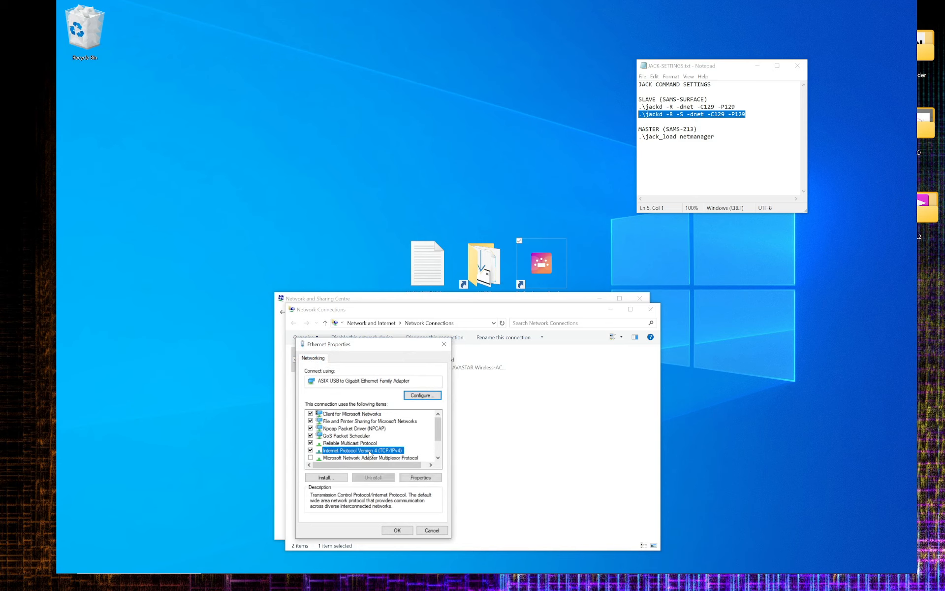
{"action": "left_click", "coordinate": [421, 477]}
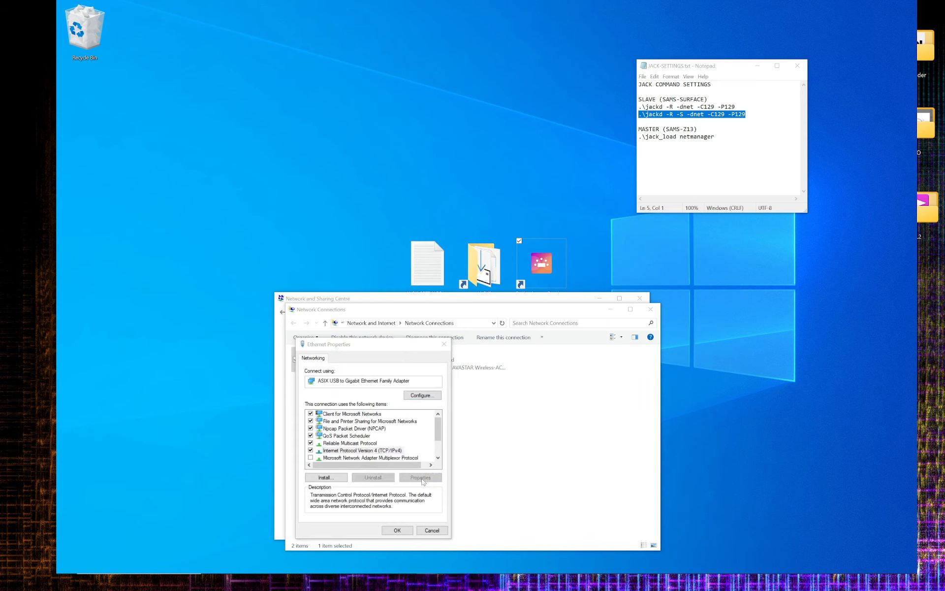
{"action": "left_click_drag", "start_coordinate": [396, 373], "coordinate": [388, 225]}
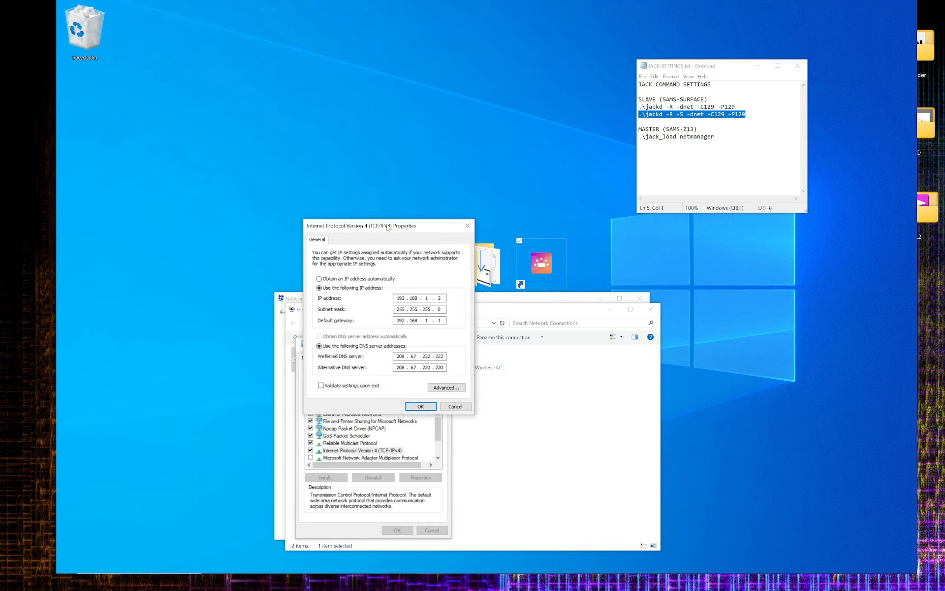